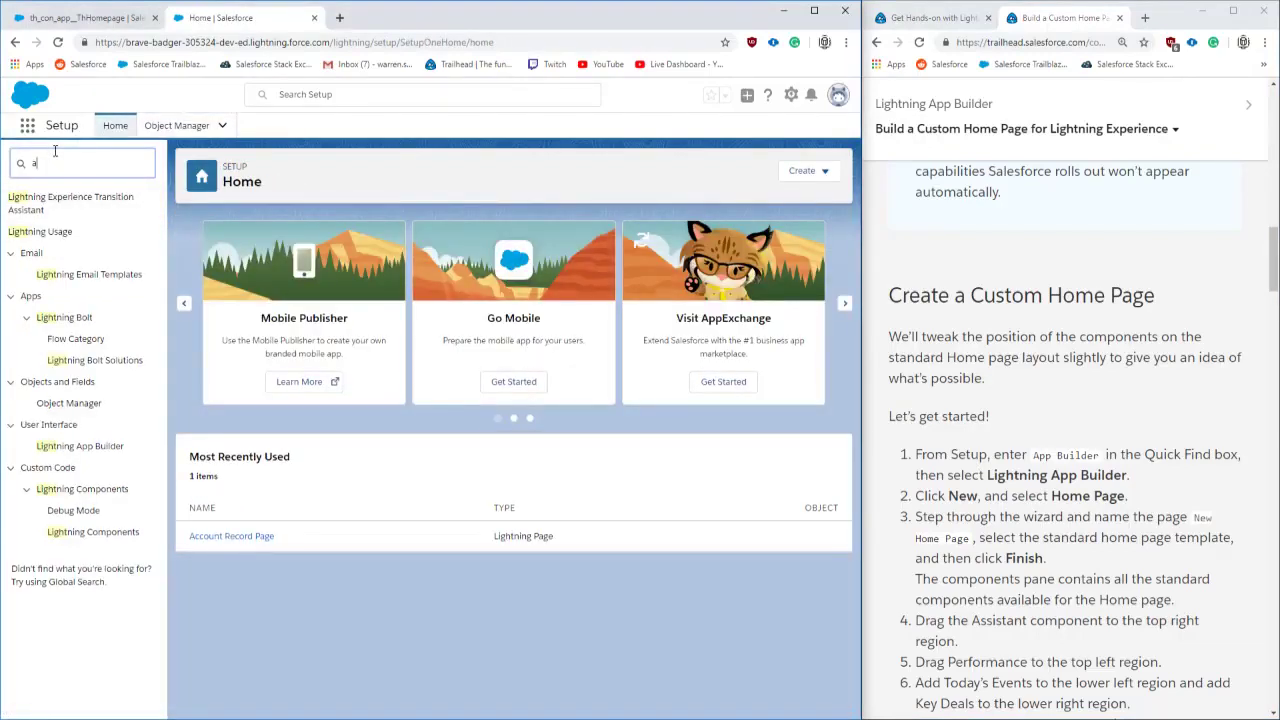
Find Lightning App Builder in Setup and start a new Lightning page of type App Page.
type("pp builder")
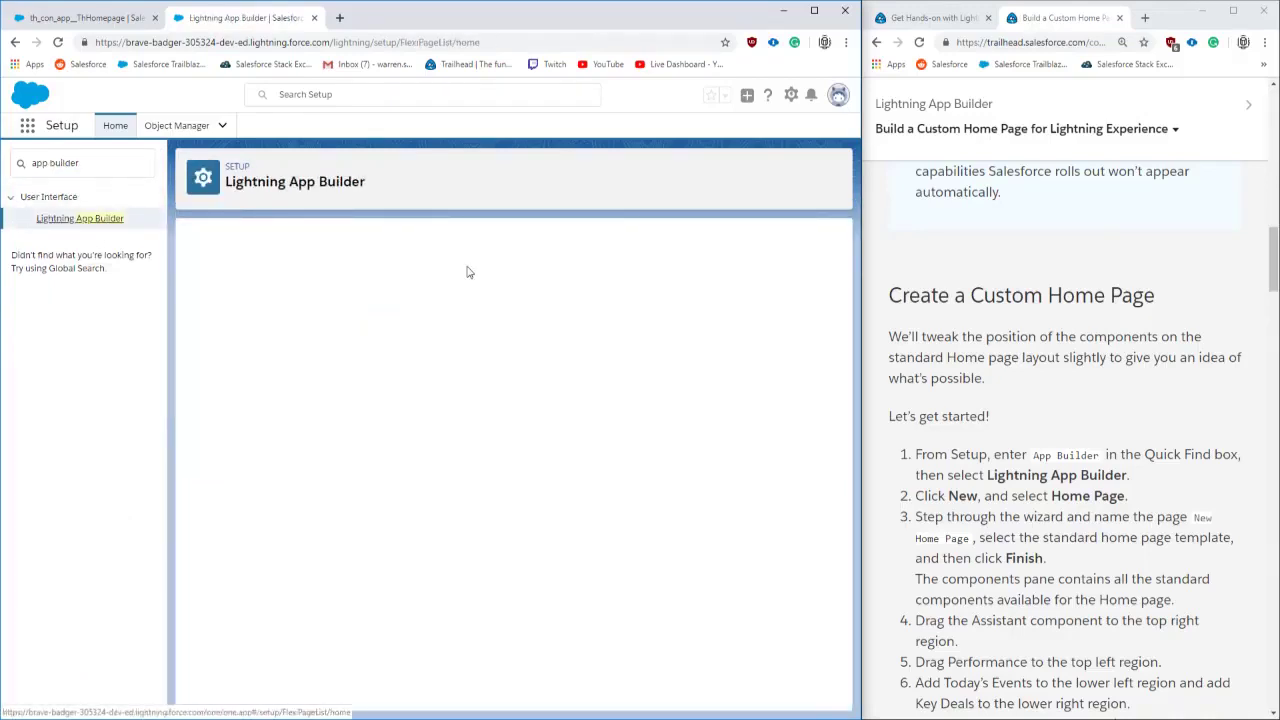
left_click(934, 18)
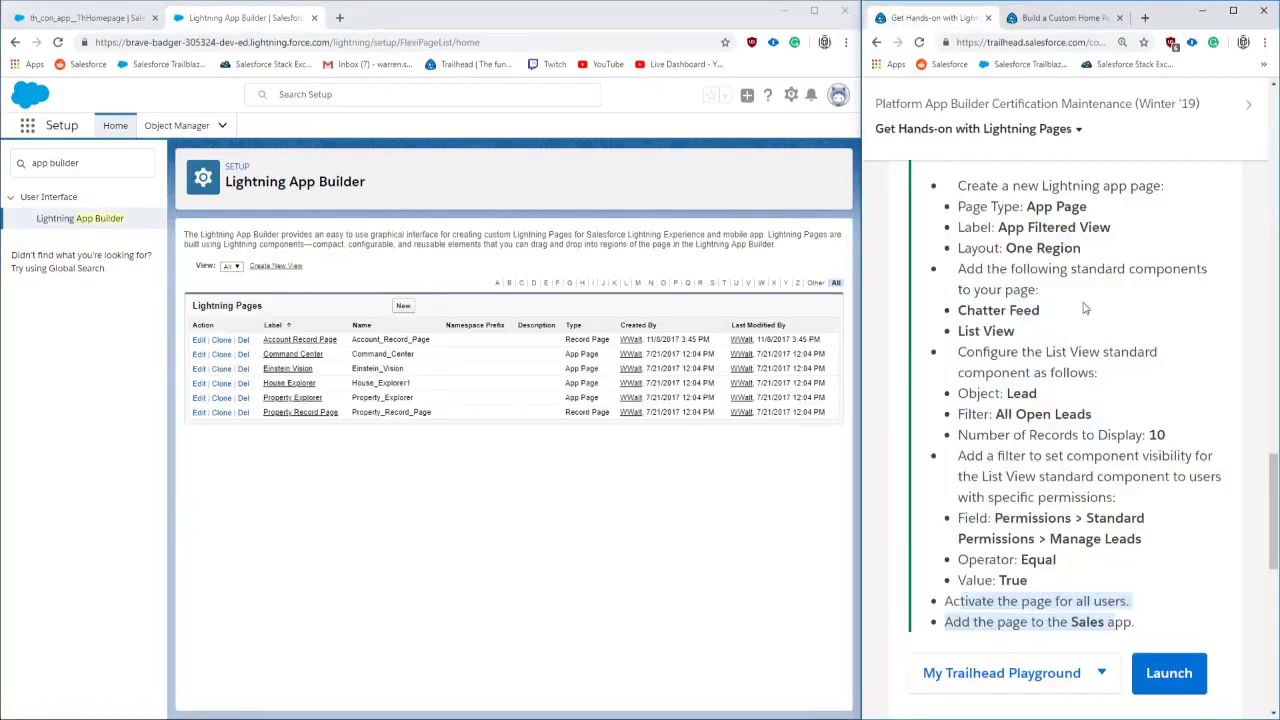
left_click(399, 322)
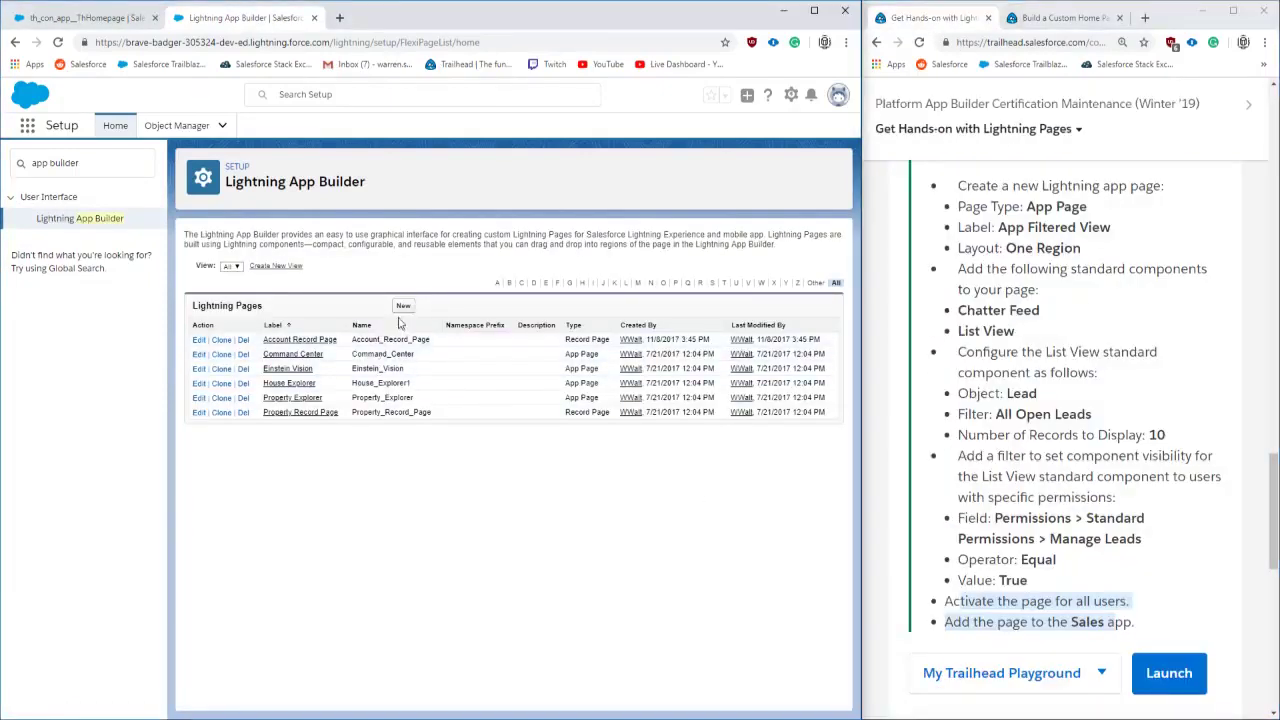
left_click(403, 306)
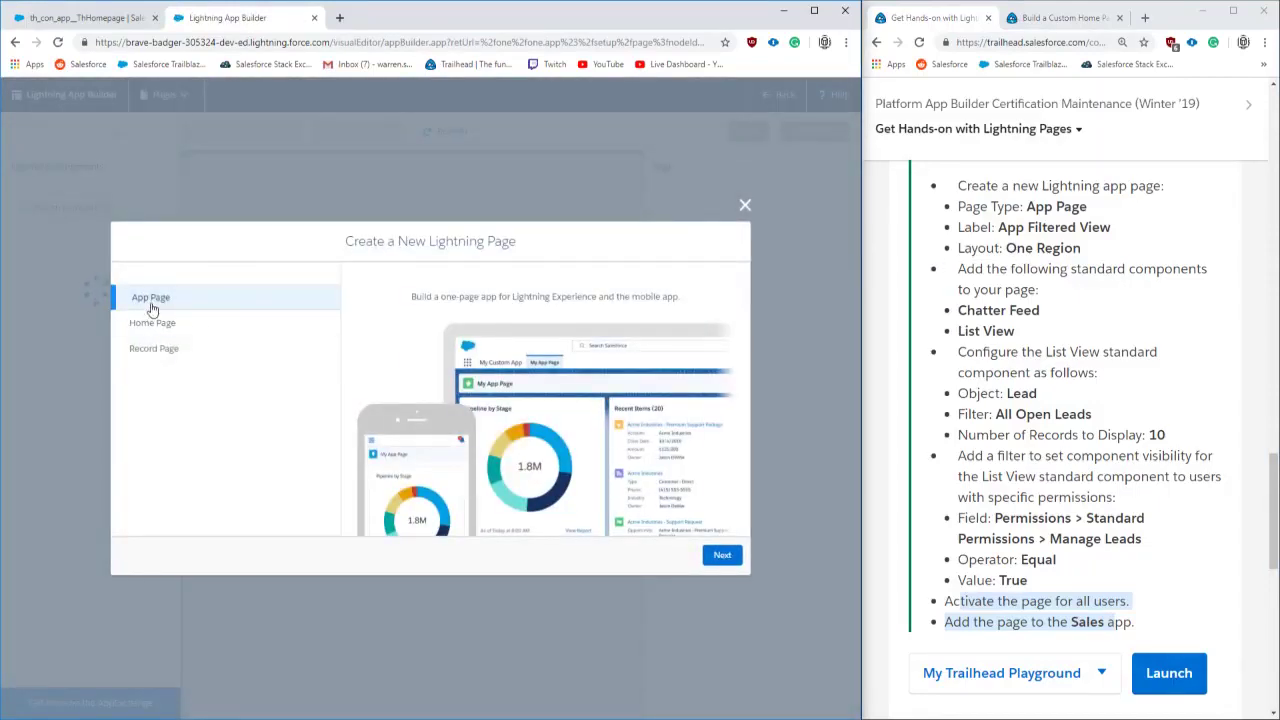
left_click(720, 555)
Label the new page "App Filtered View", copying the name from the challenge instructions.
left_click_drag(1111, 228, 995, 228)
key("ctrl+c")
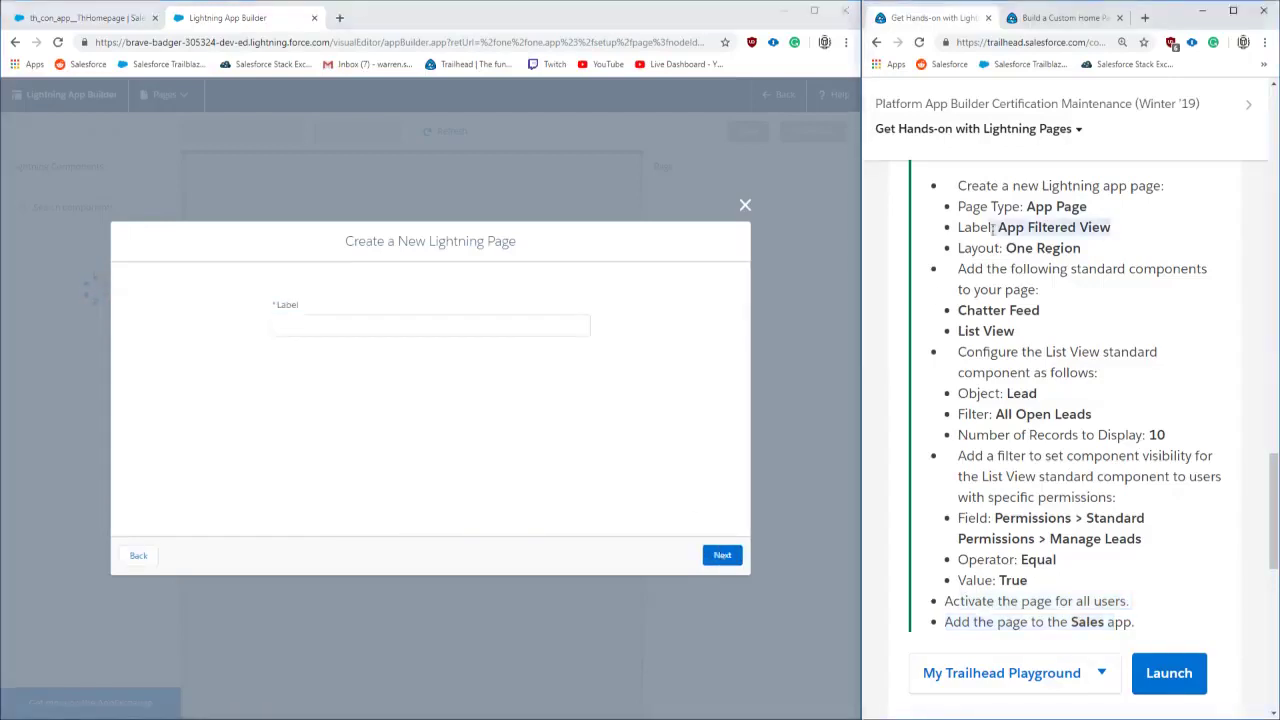
left_click(343, 326)
key("ctrl+v")
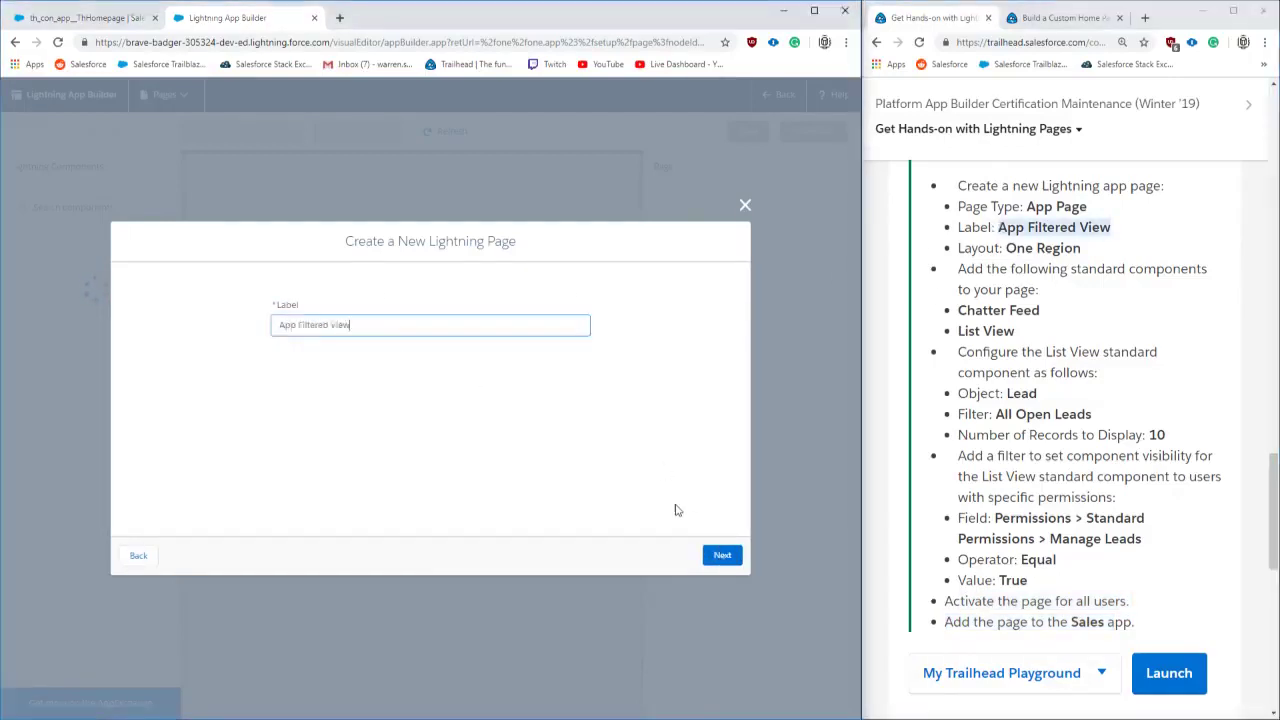
left_click(722, 555)
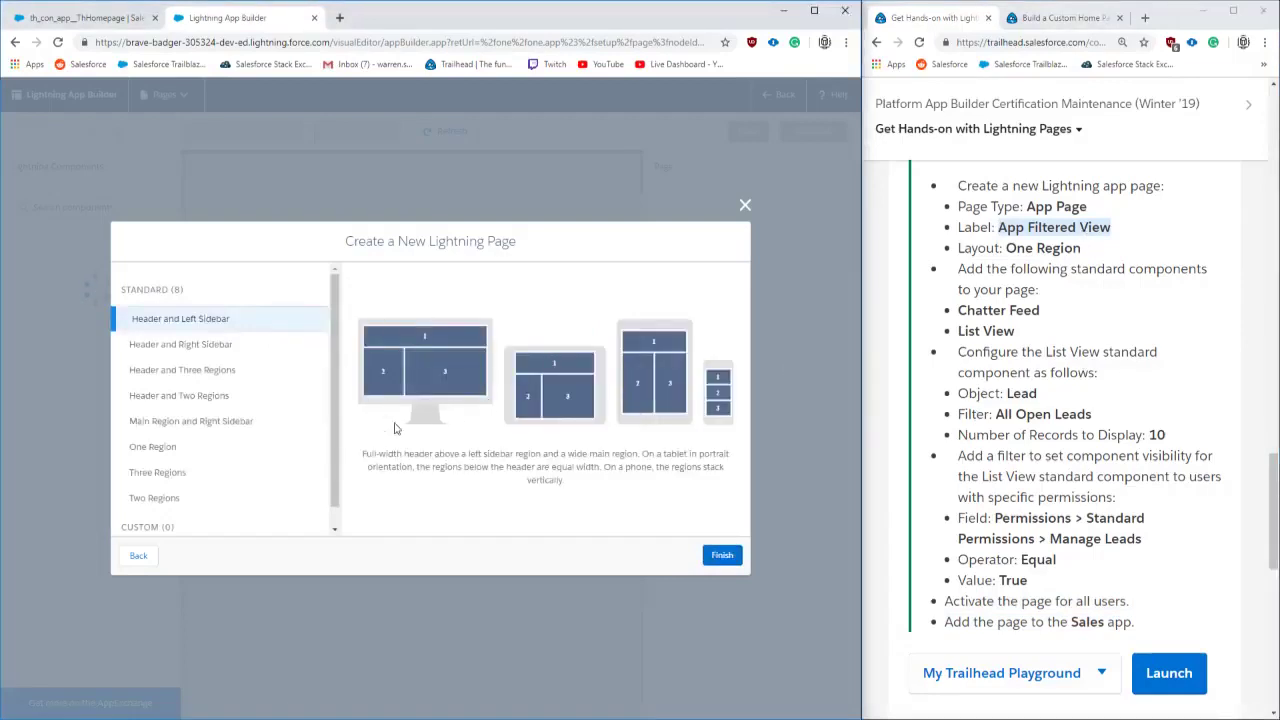
Choose the One Region layout, finish creating the page and dismiss the walkthrough hint.
scroll(250, 405, "down", 1)
left_click(277, 437)
left_click(722, 555)
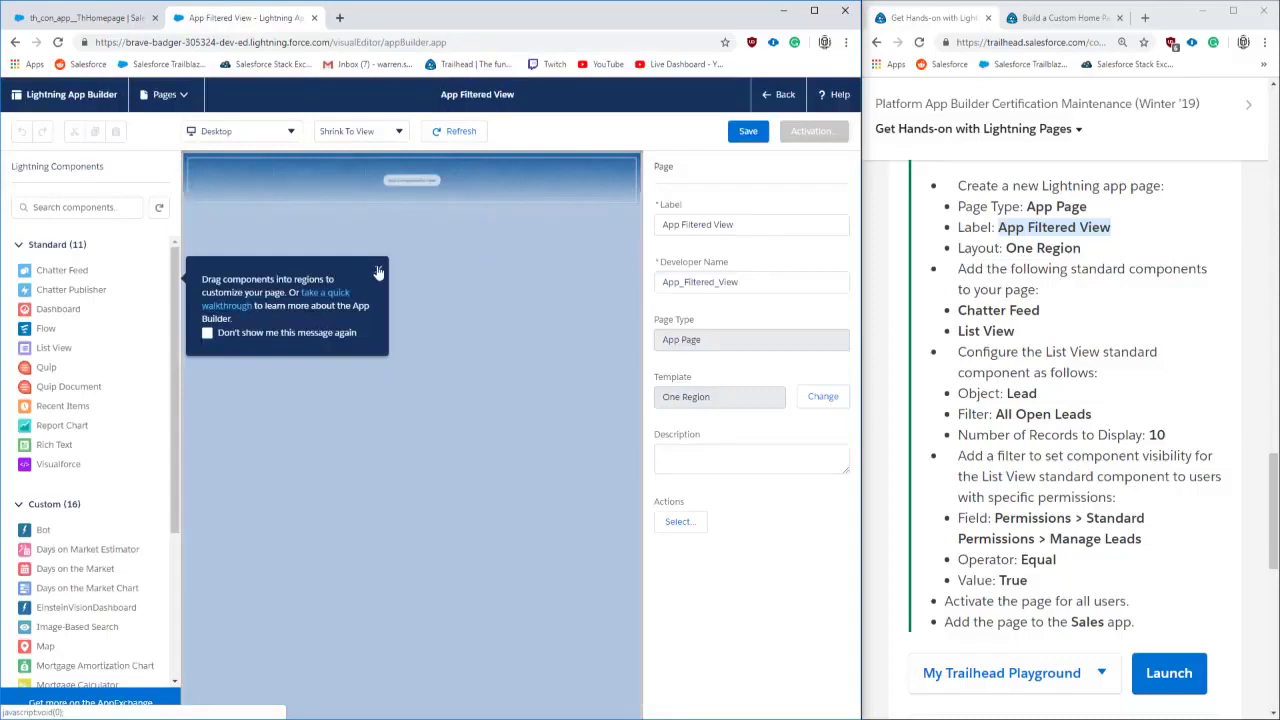
left_click(377, 269)
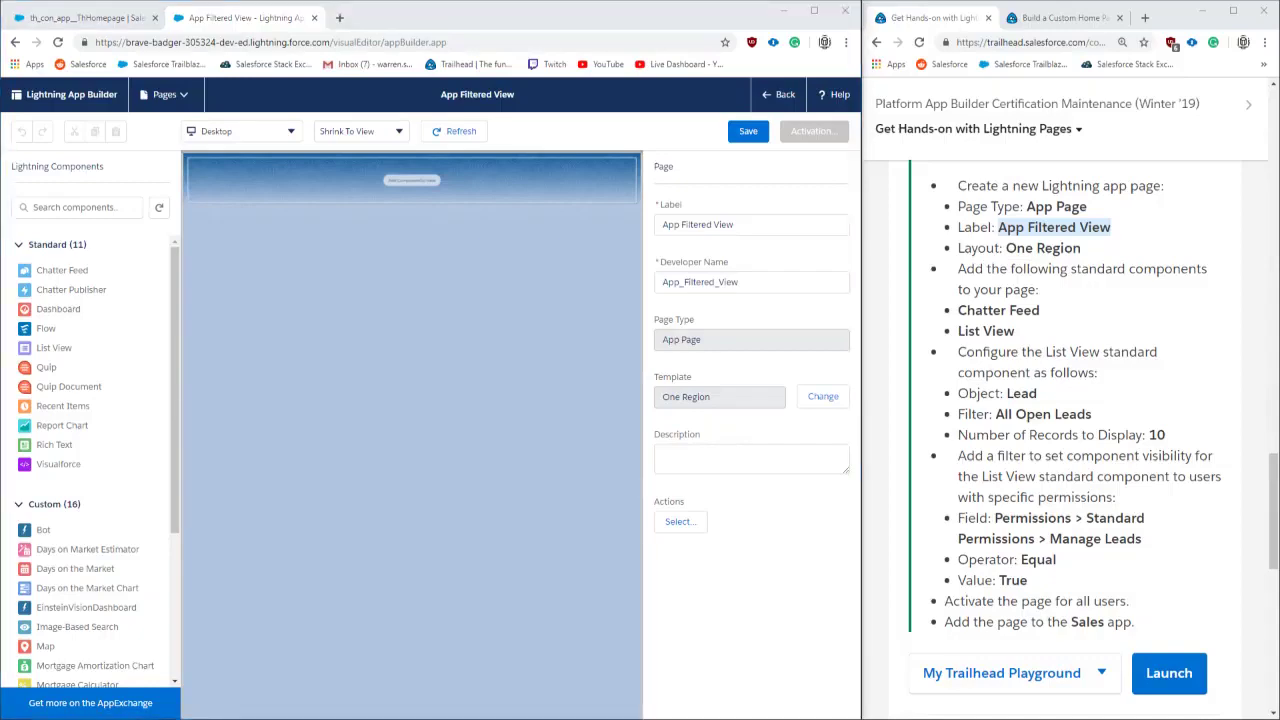
Add the Chatter Feed component to the page's region and place a List View component below it.
left_click(980, 268)
left_click_drag(968, 268, 1038, 288)
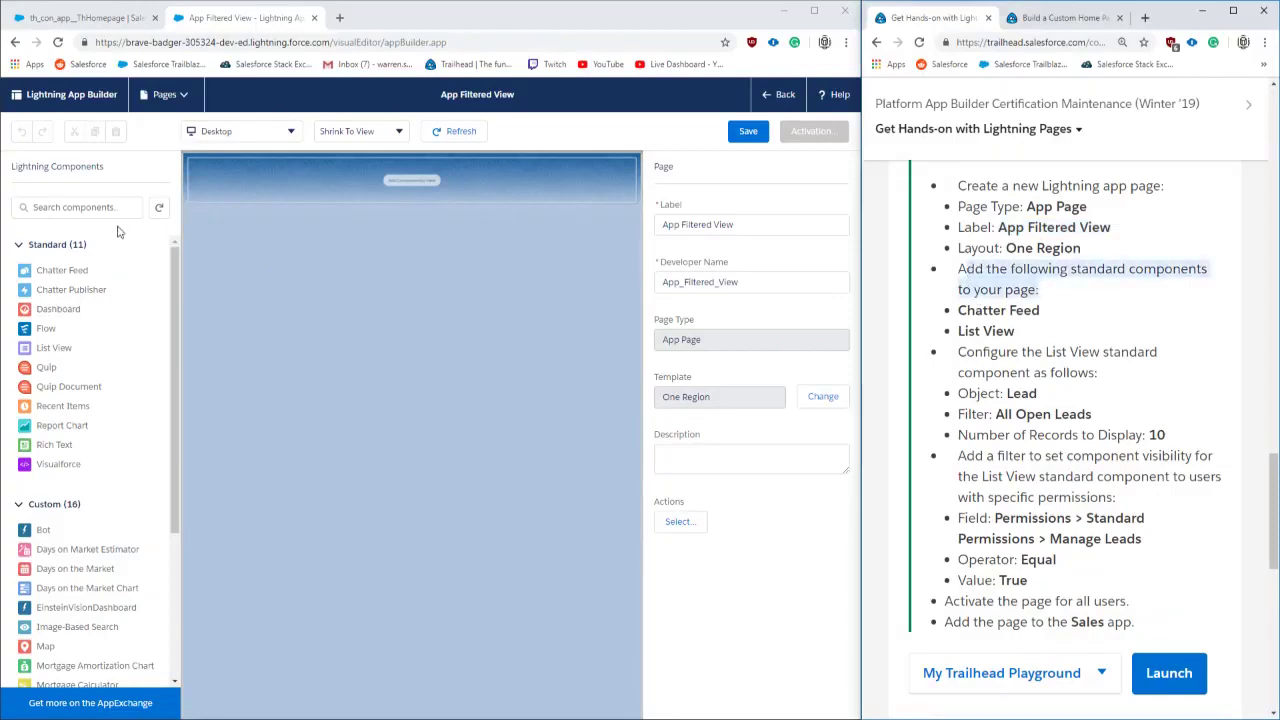
left_click_drag(88, 272, 337, 200)
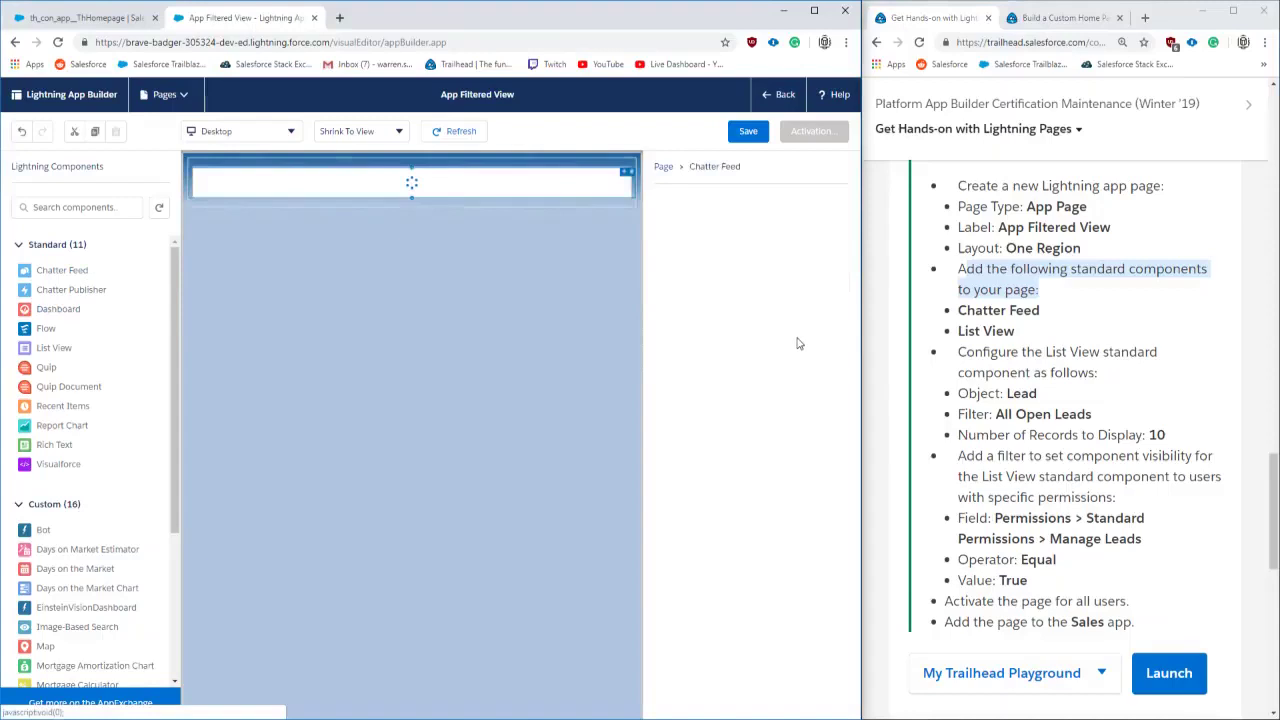
left_click_drag(50, 358, 411, 410)
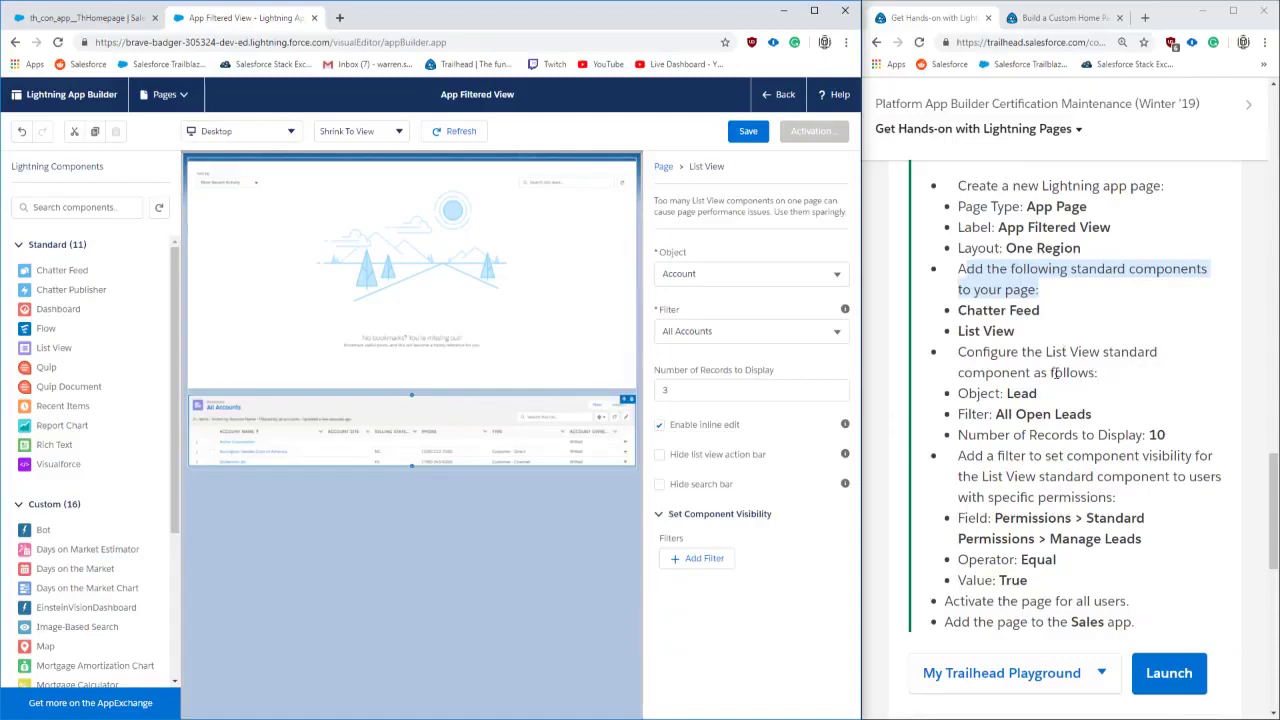
Set the List View's object to Lead and its number of records to display to 10.
left_click(740, 273)
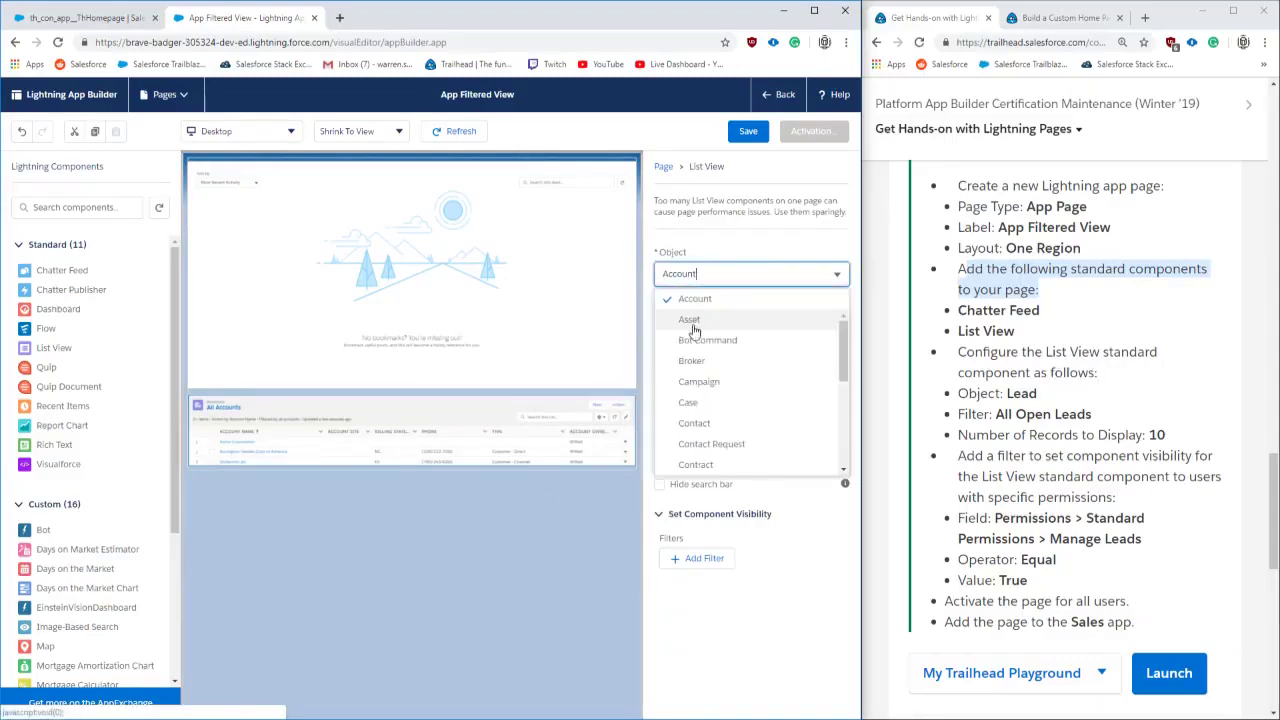
scroll(728, 430, "down", 5)
left_click(719, 398)
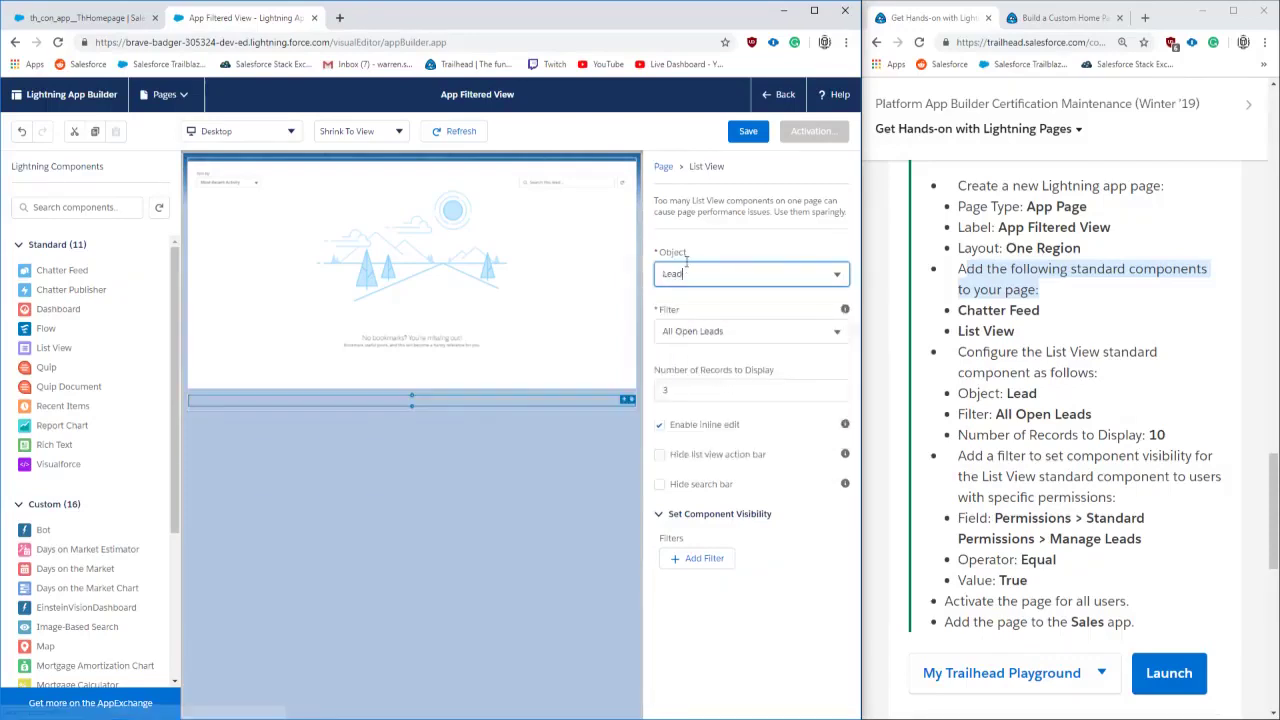
left_click(708, 266)
left_click(702, 254)
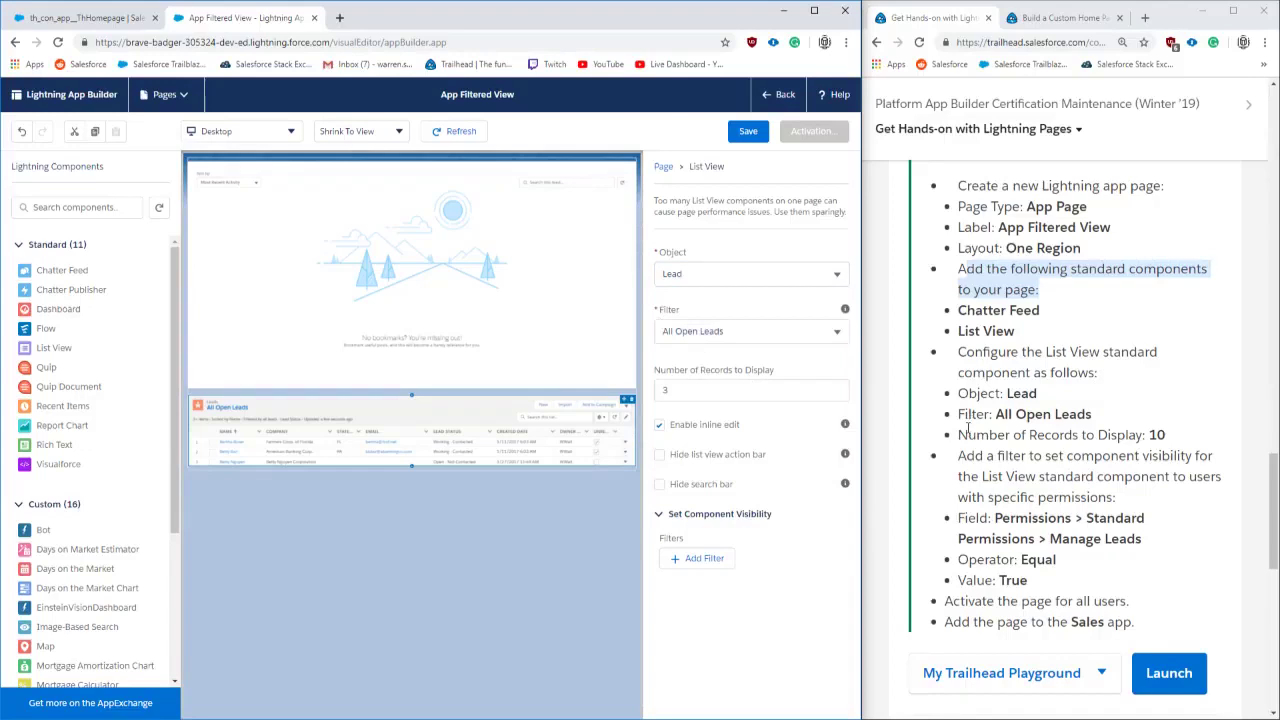
left_click(688, 392)
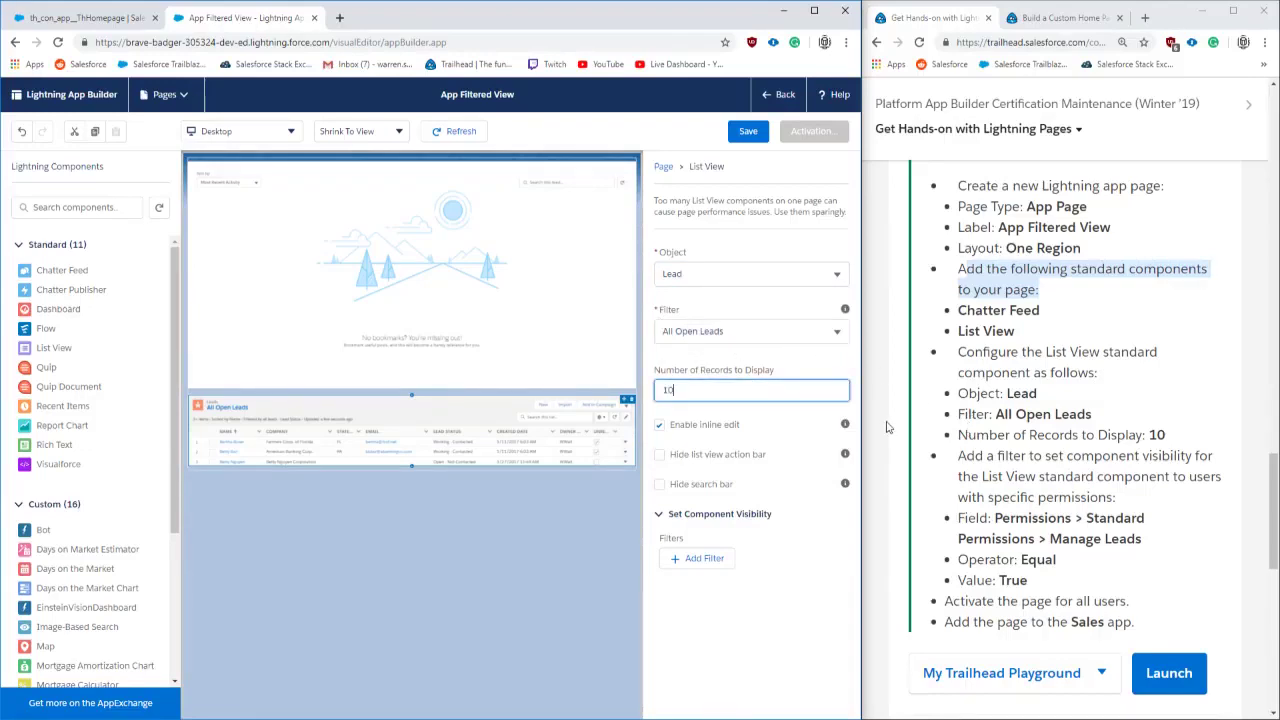
left_click(786, 376)
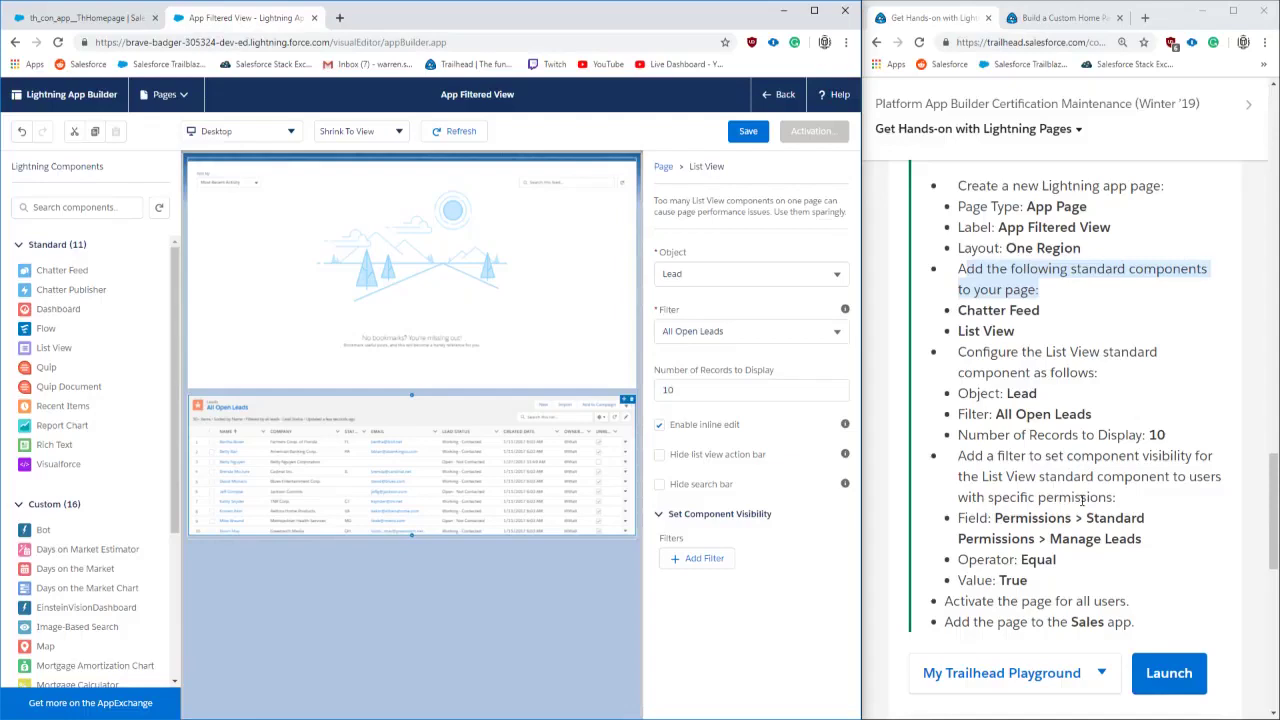
Add a visibility filter to the List View: Permissions > Standard Permission > Manage Leads, Equal, True.
left_click(675, 562)
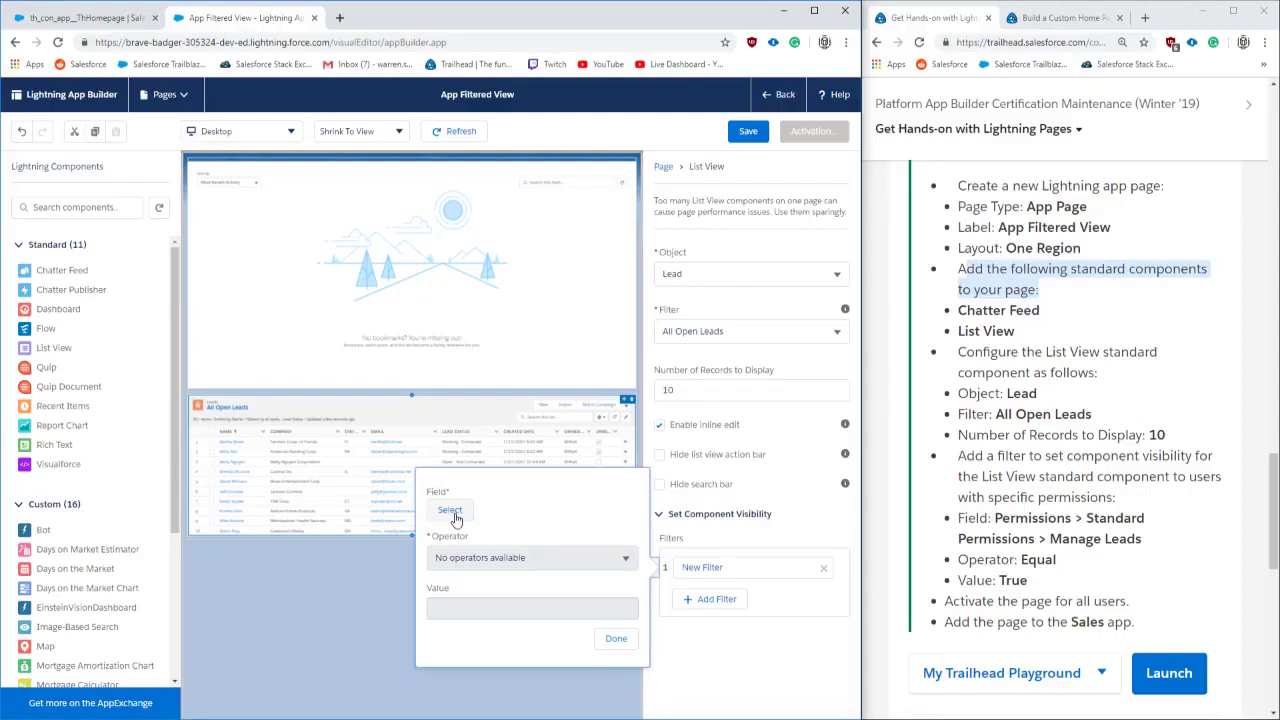
left_click(451, 512)
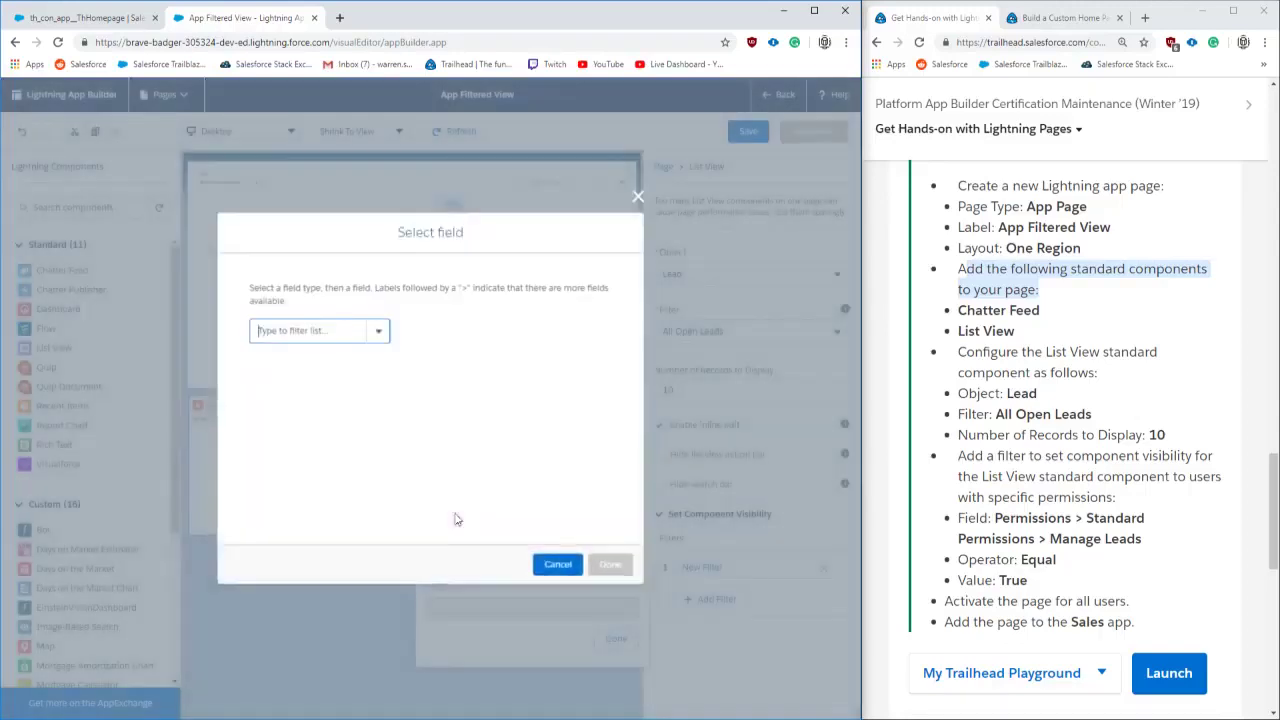
left_click(276, 330)
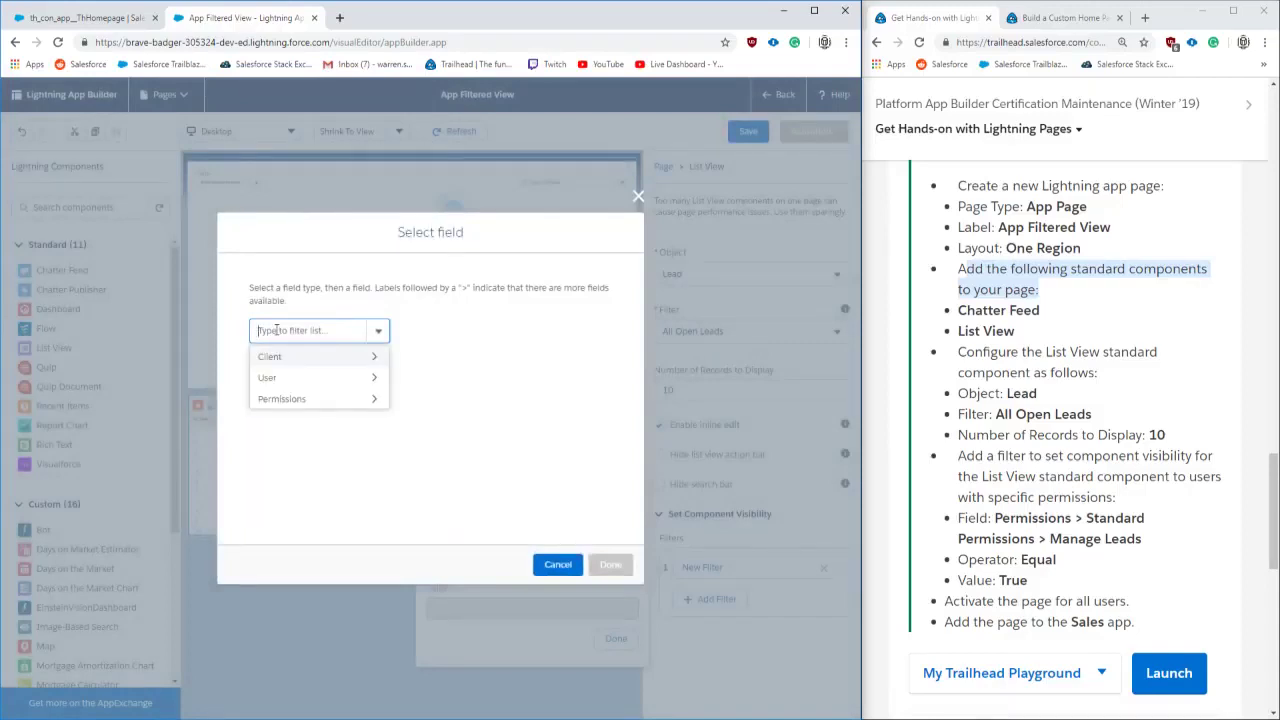
left_click(262, 398)
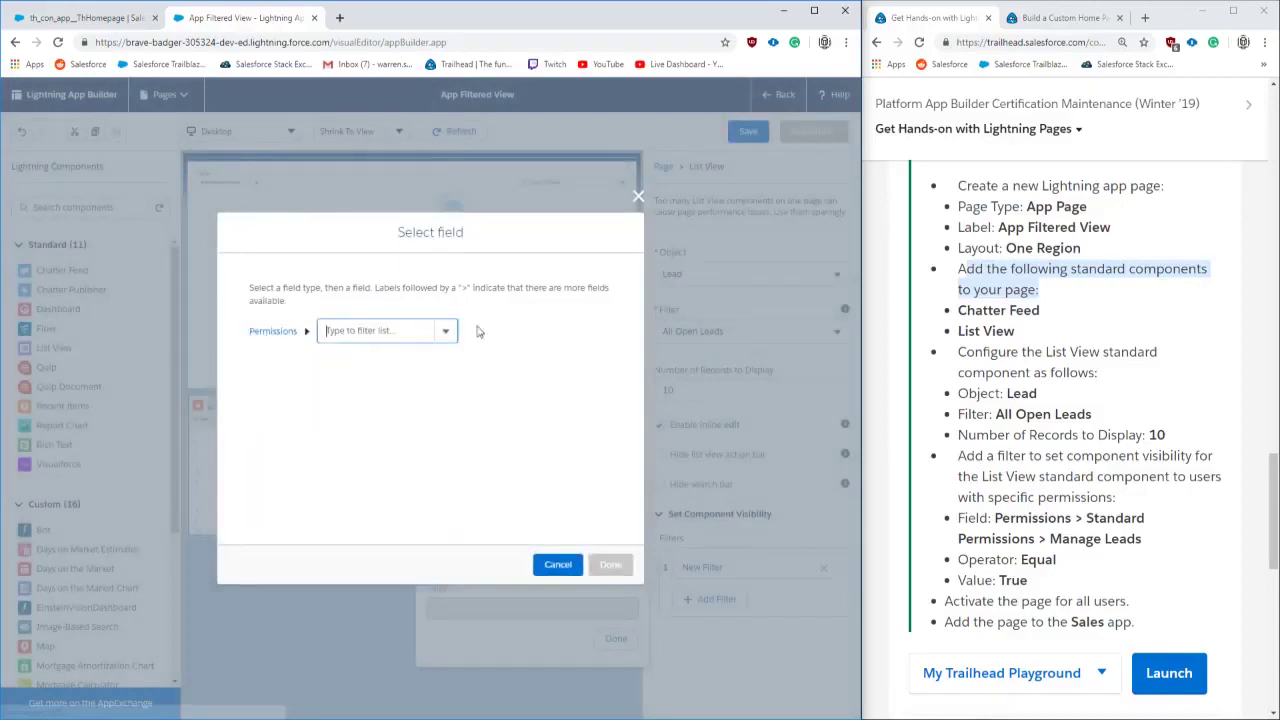
left_click(366, 357)
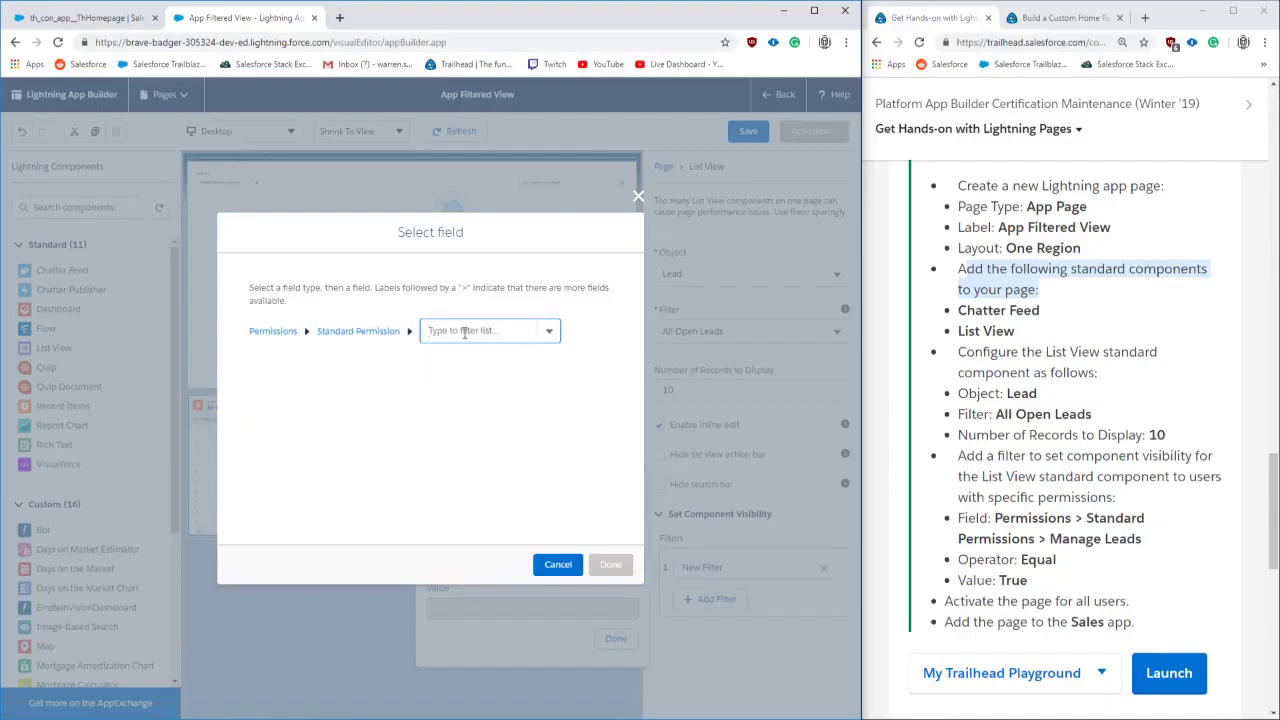
type("mana")
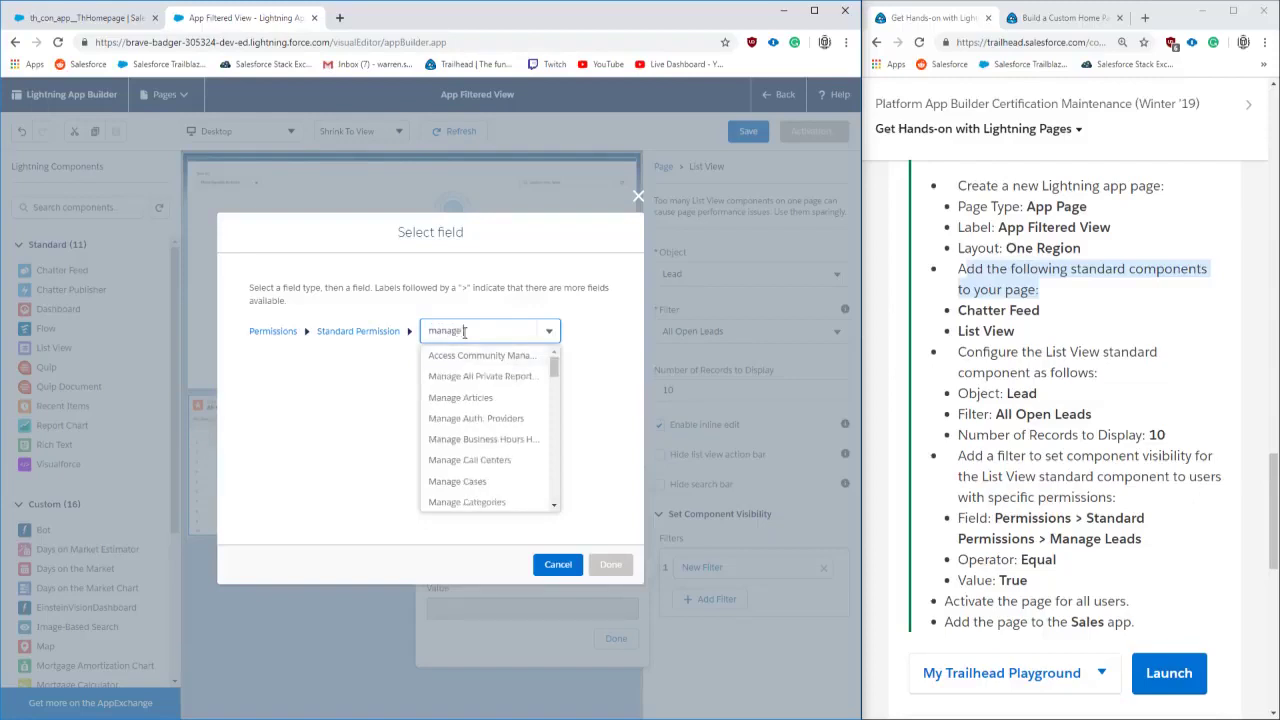
type("ge lead")
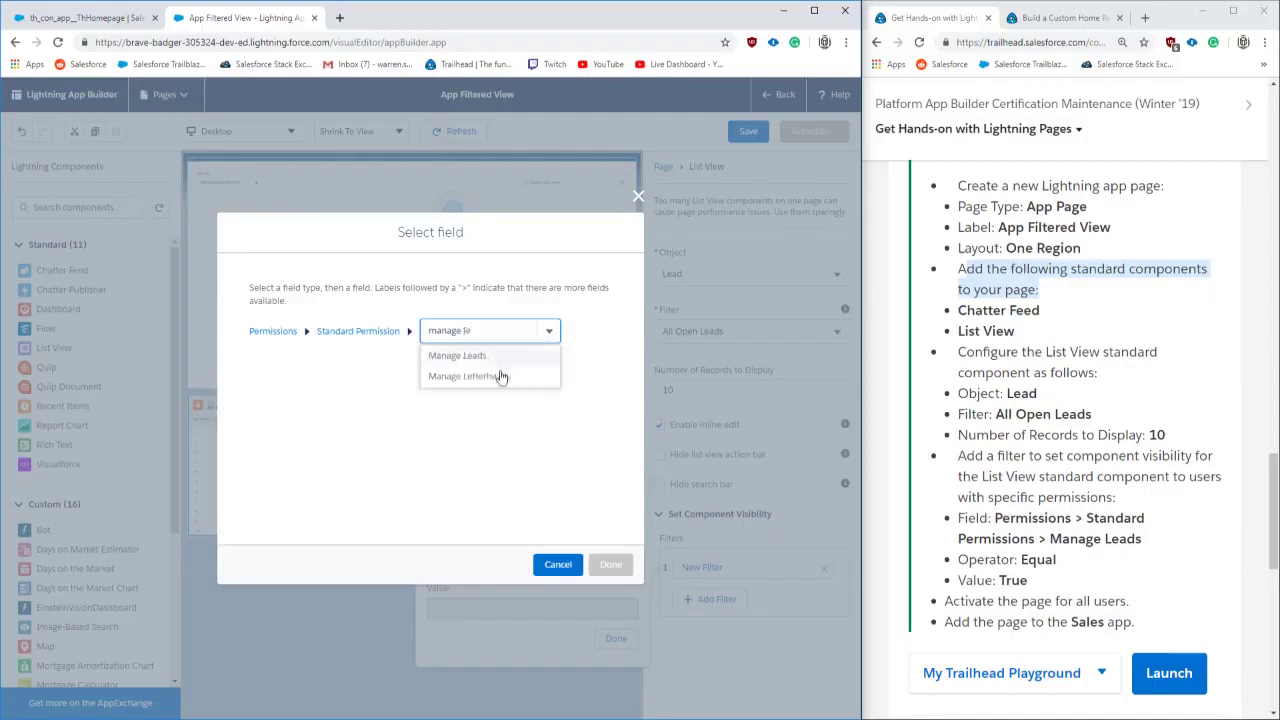
left_click(458, 355)
left_click(610, 564)
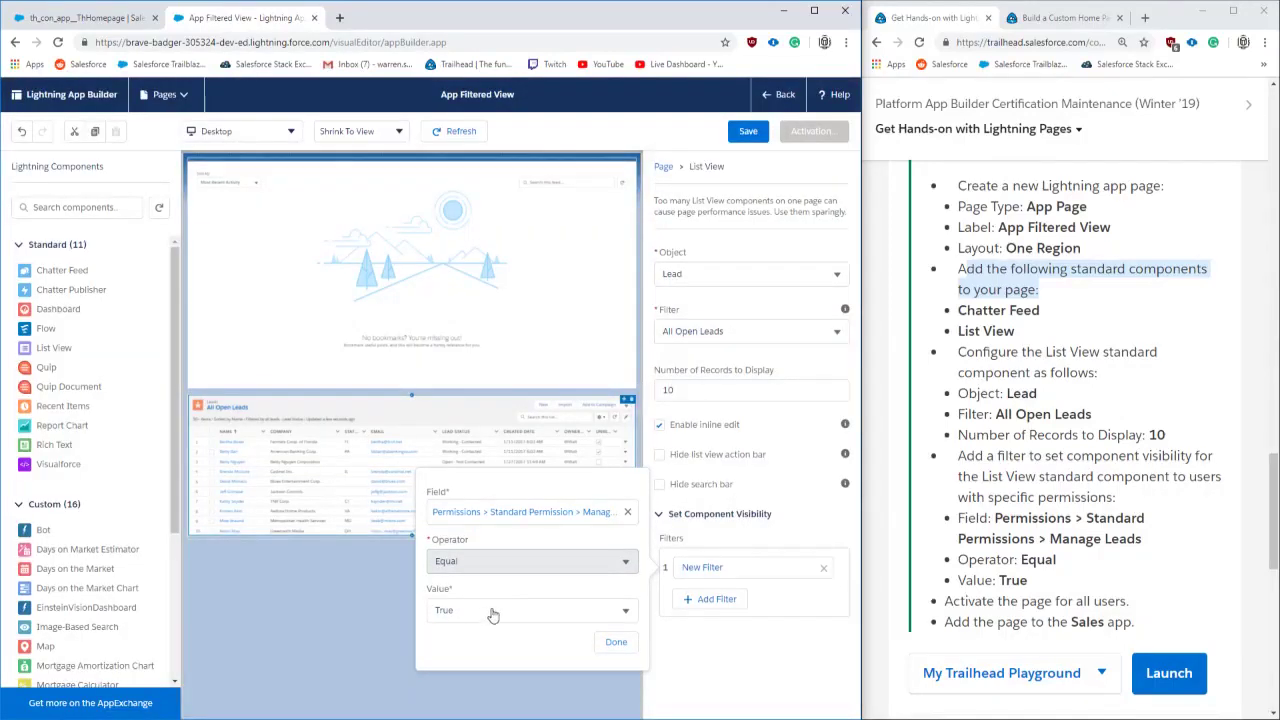
left_click(606, 644)
Save the page and activate it for all users without adding it to navigation menus.
scroll(981, 460, "down", 3)
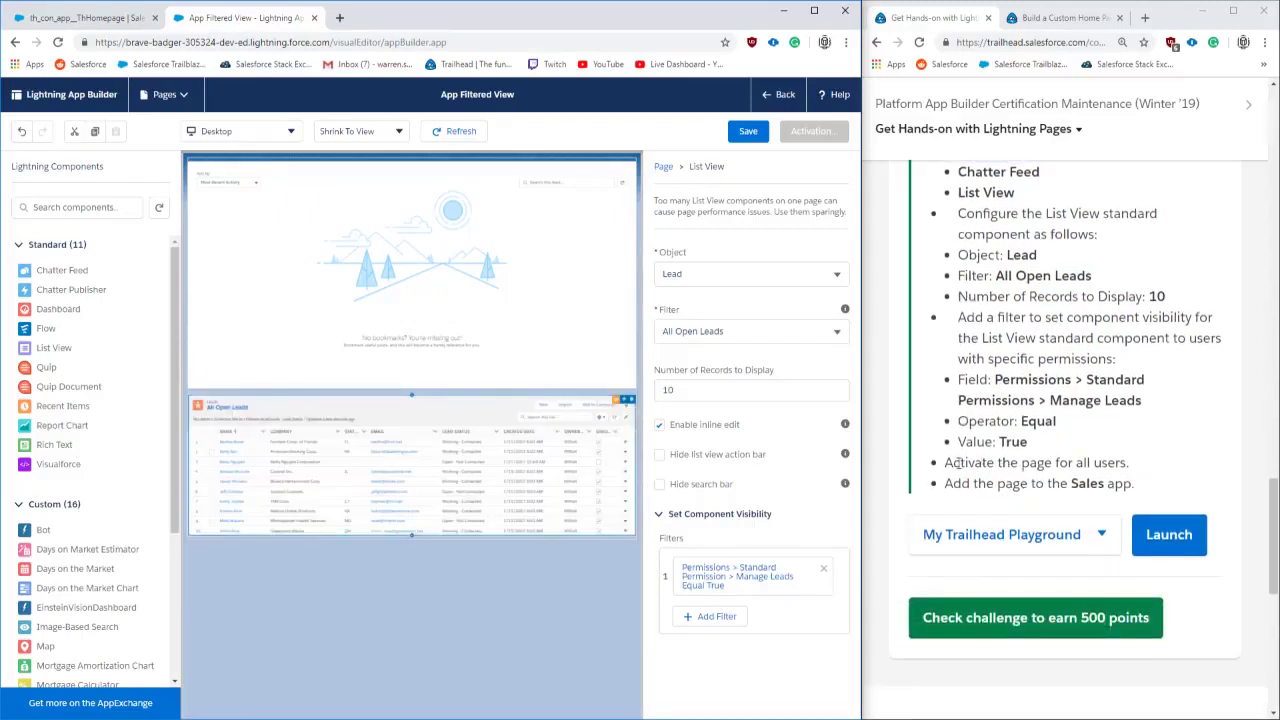
left_click(762, 136)
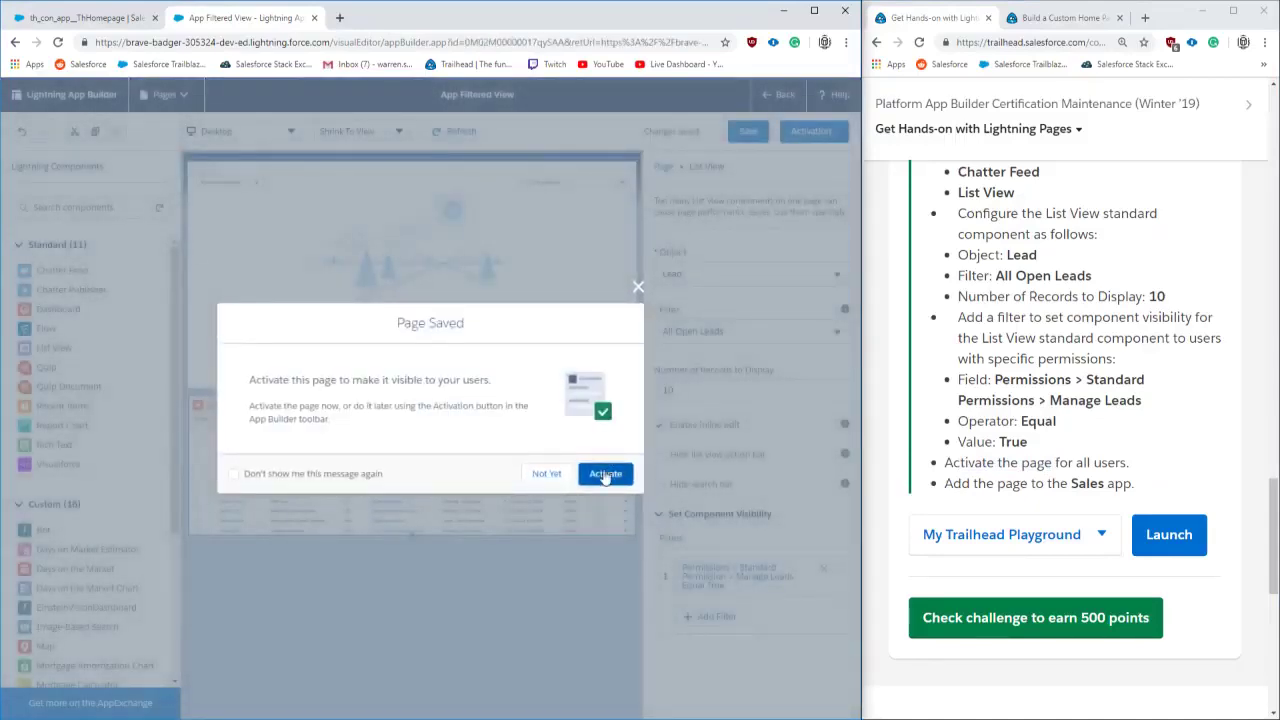
left_click(605, 475)
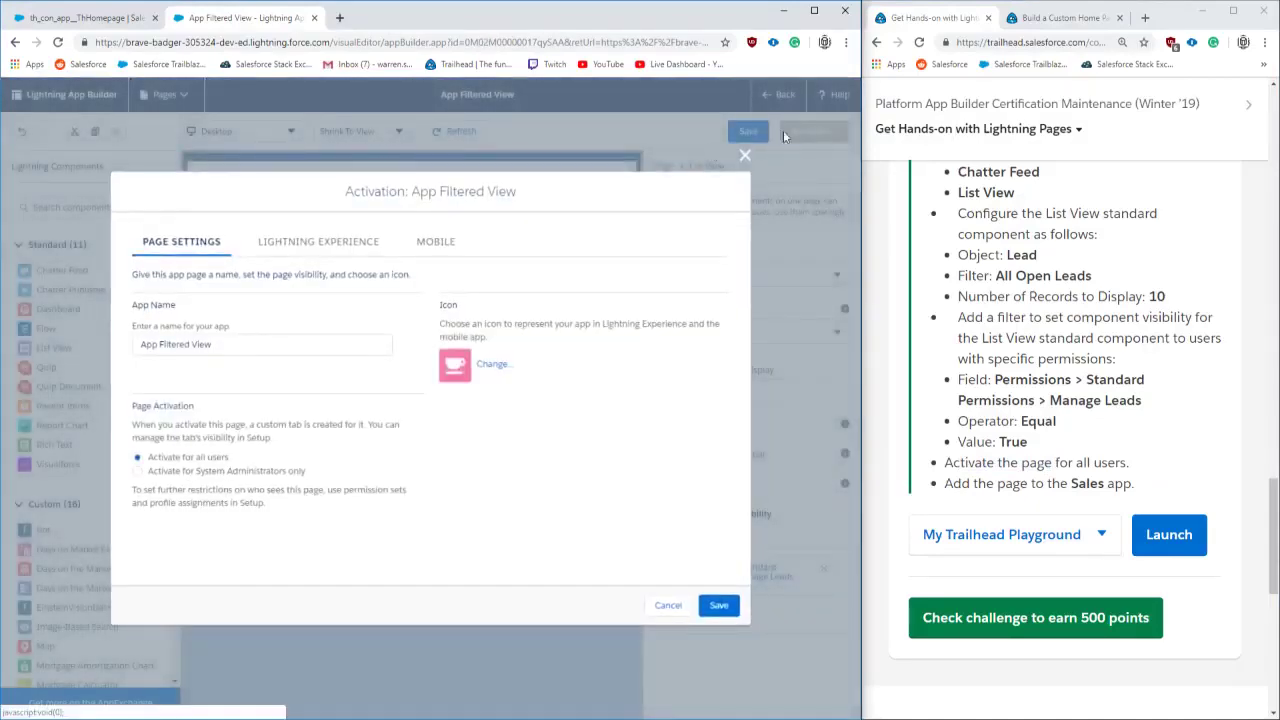
left_click(718, 605)
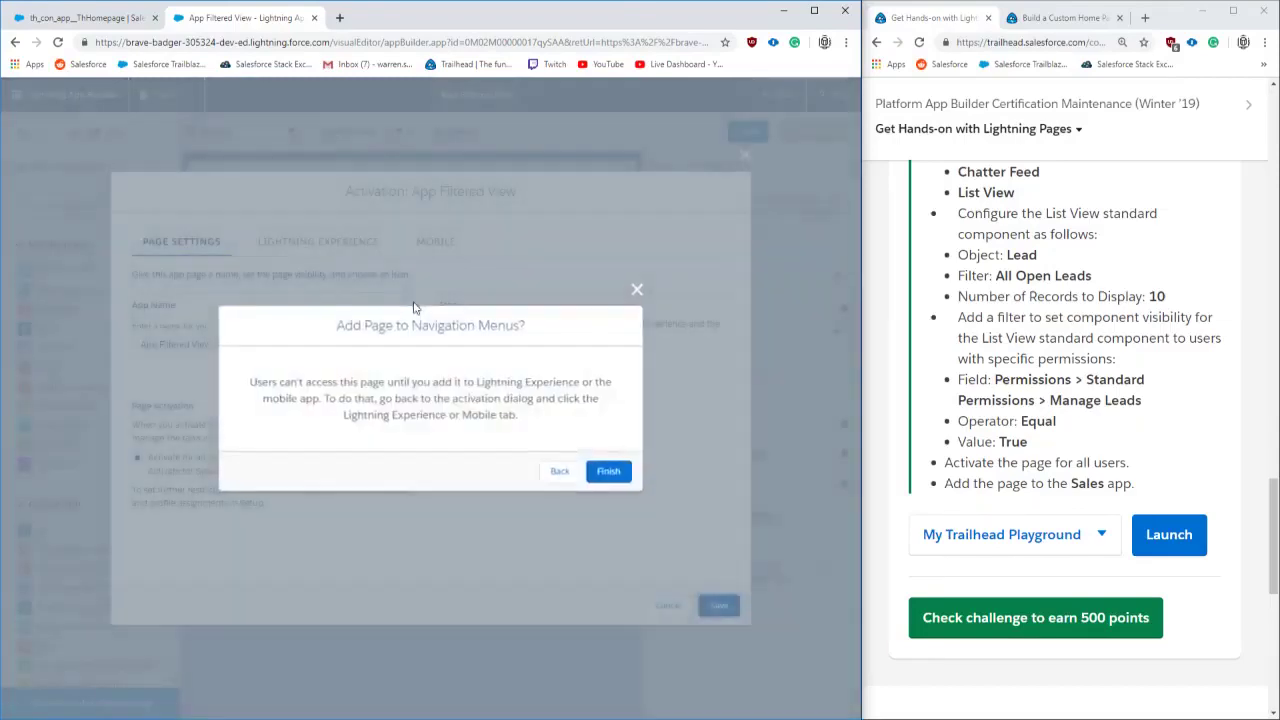
left_click(608, 471)
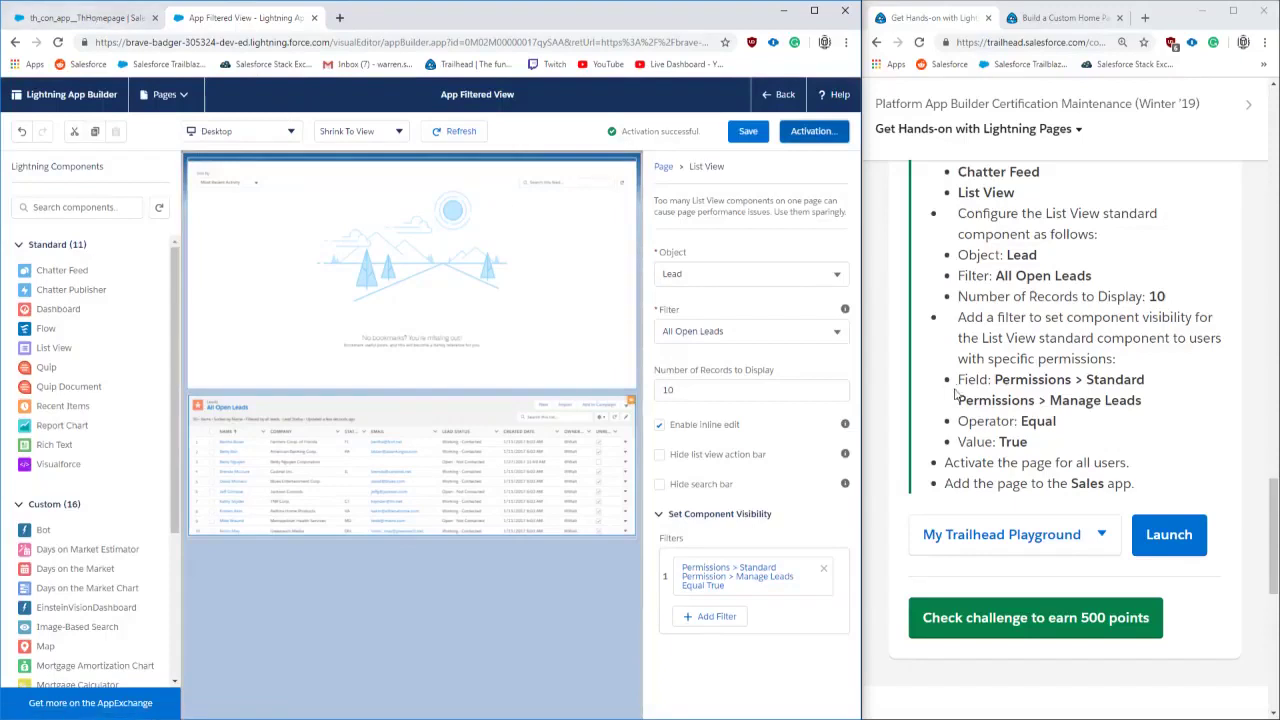
Add the App Filtered View page to the Sales app in its Lightning Experience activation settings and save the activation.
left_click(950, 480)
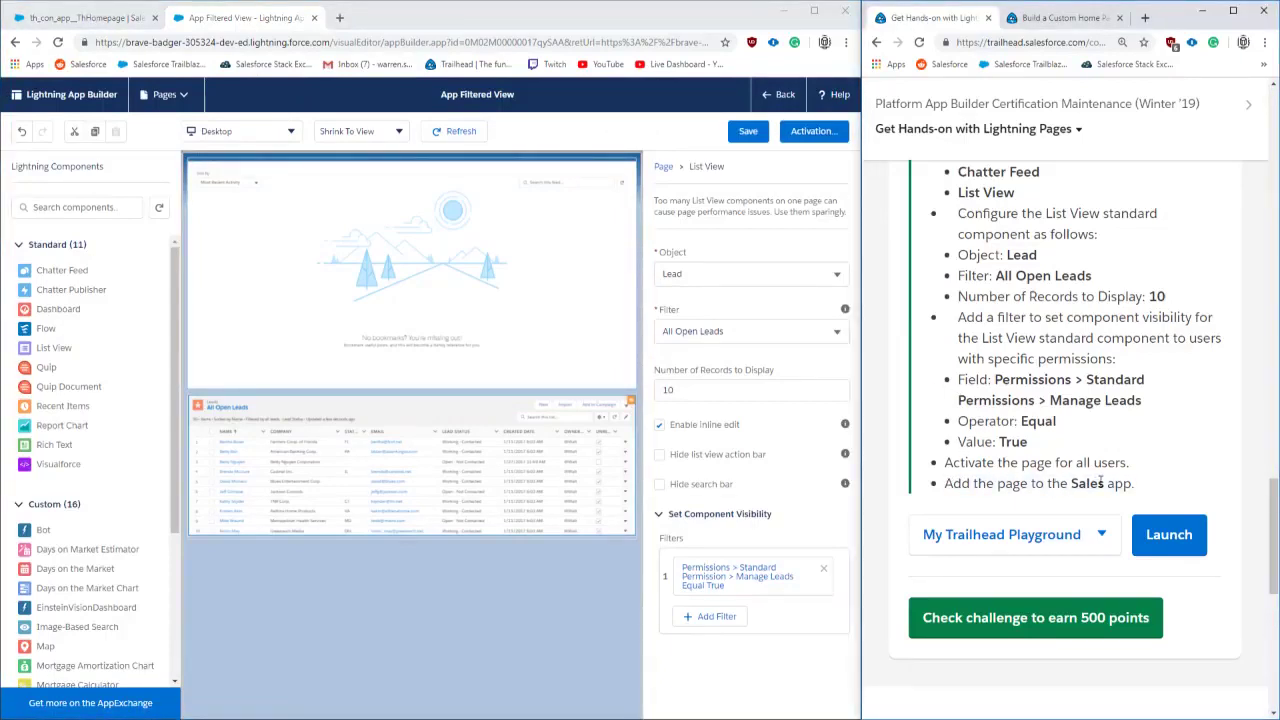
left_click(813, 131)
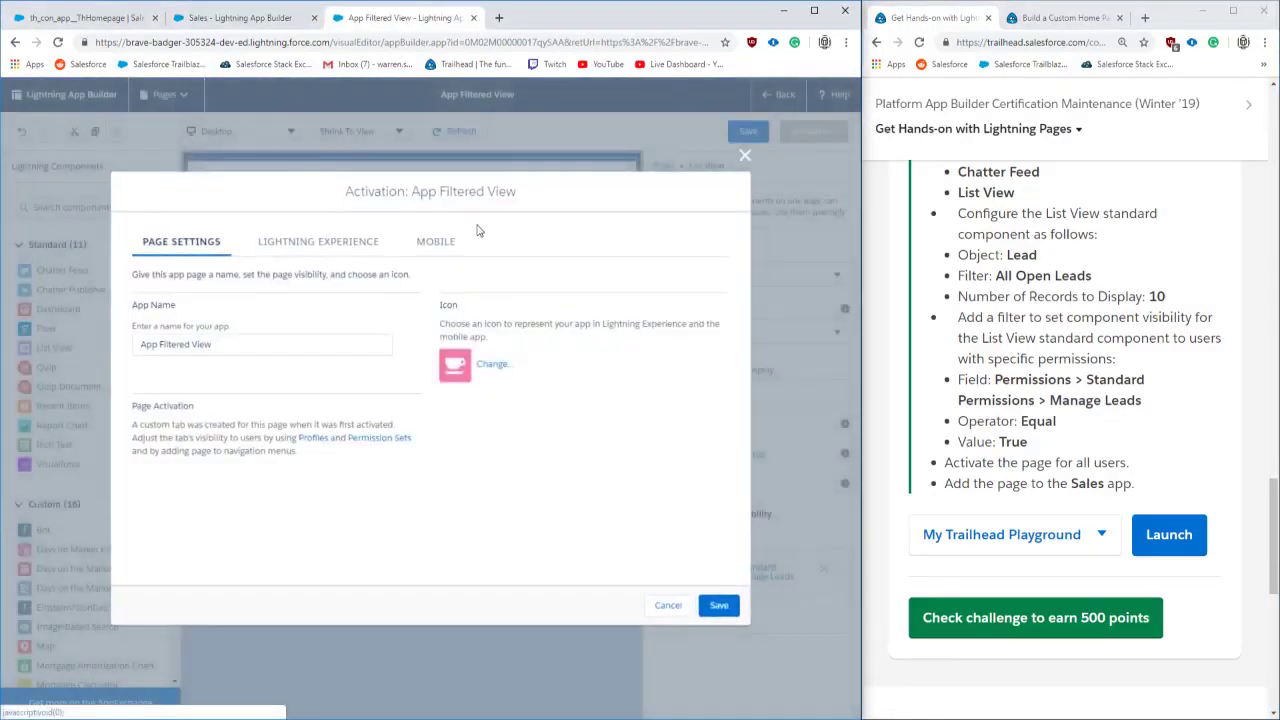
left_click(372, 242)
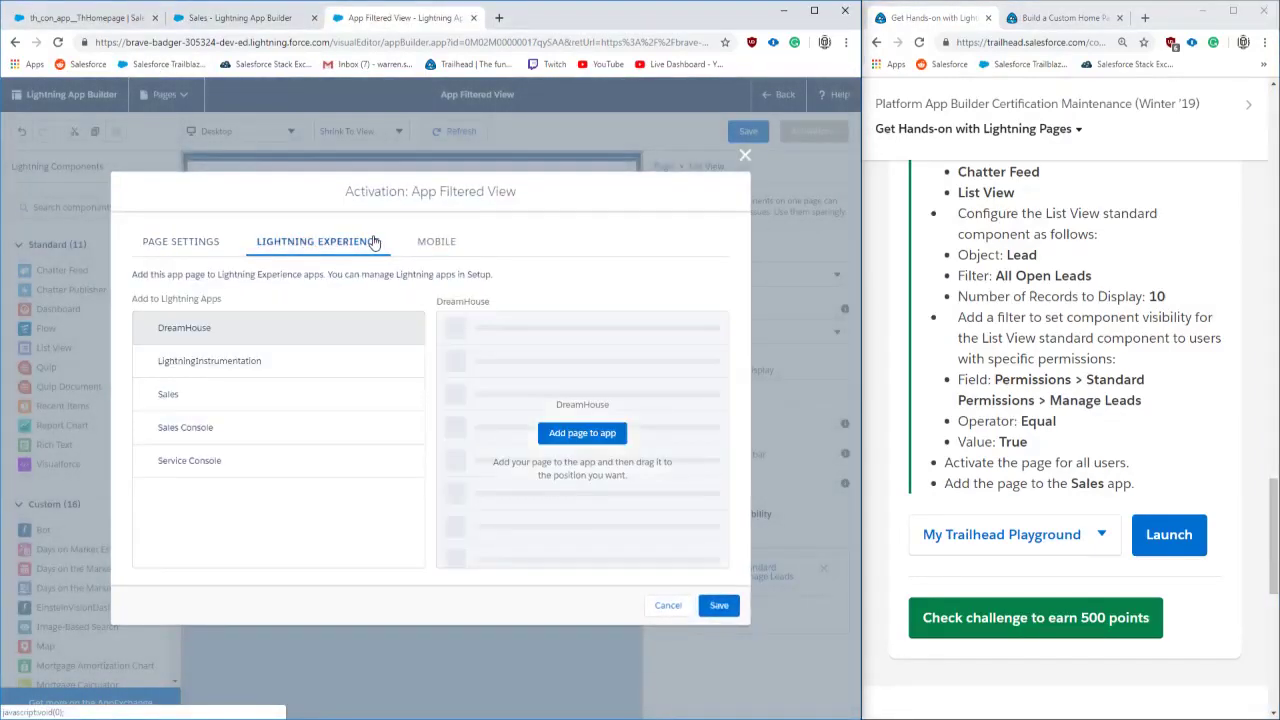
left_click(222, 398)
left_click(573, 438)
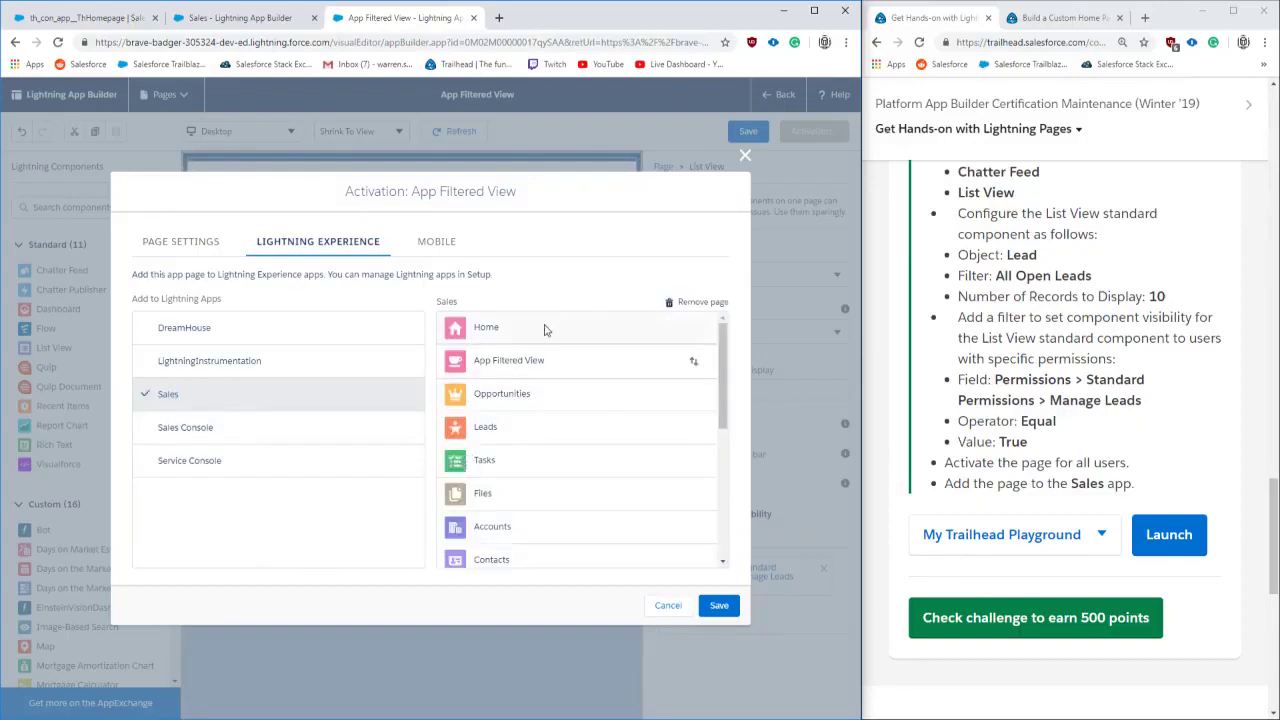
mouse_move(724, 384)
left_mouse_down()
mouse_move(727, 512)
mouse_move(724, 382)
left_mouse_up()
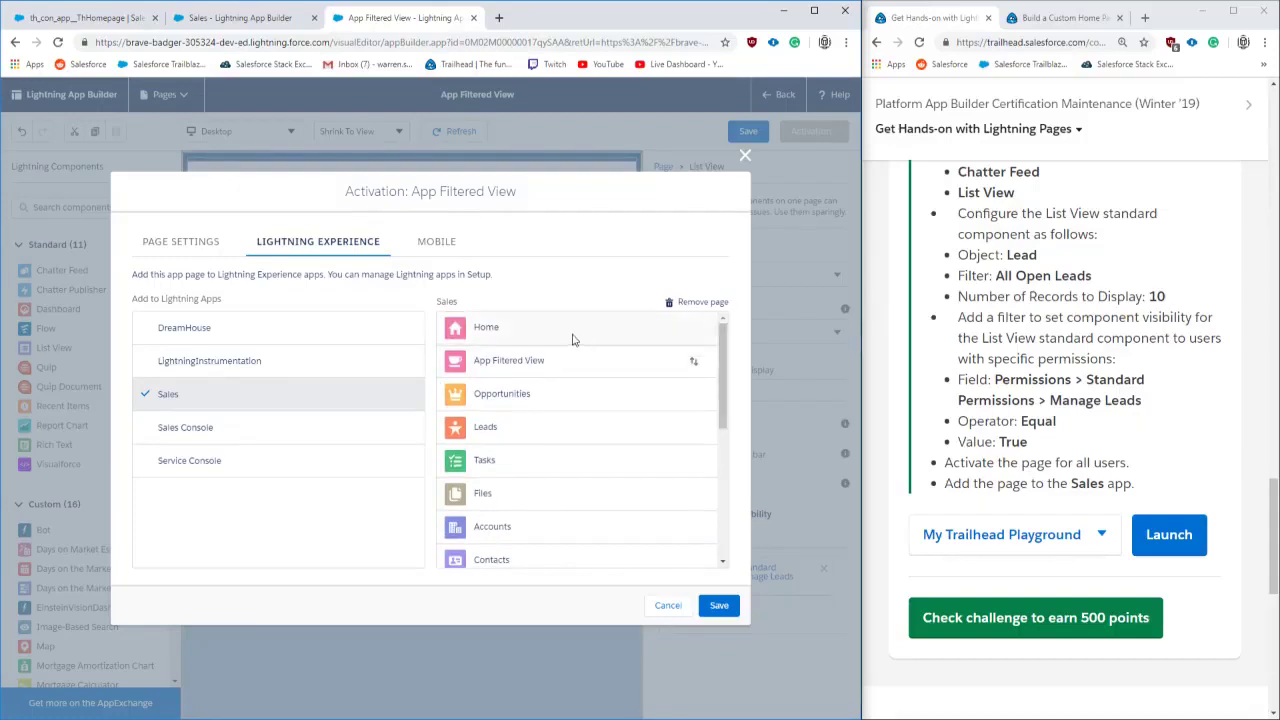
scroll(589, 440, "down", 3)
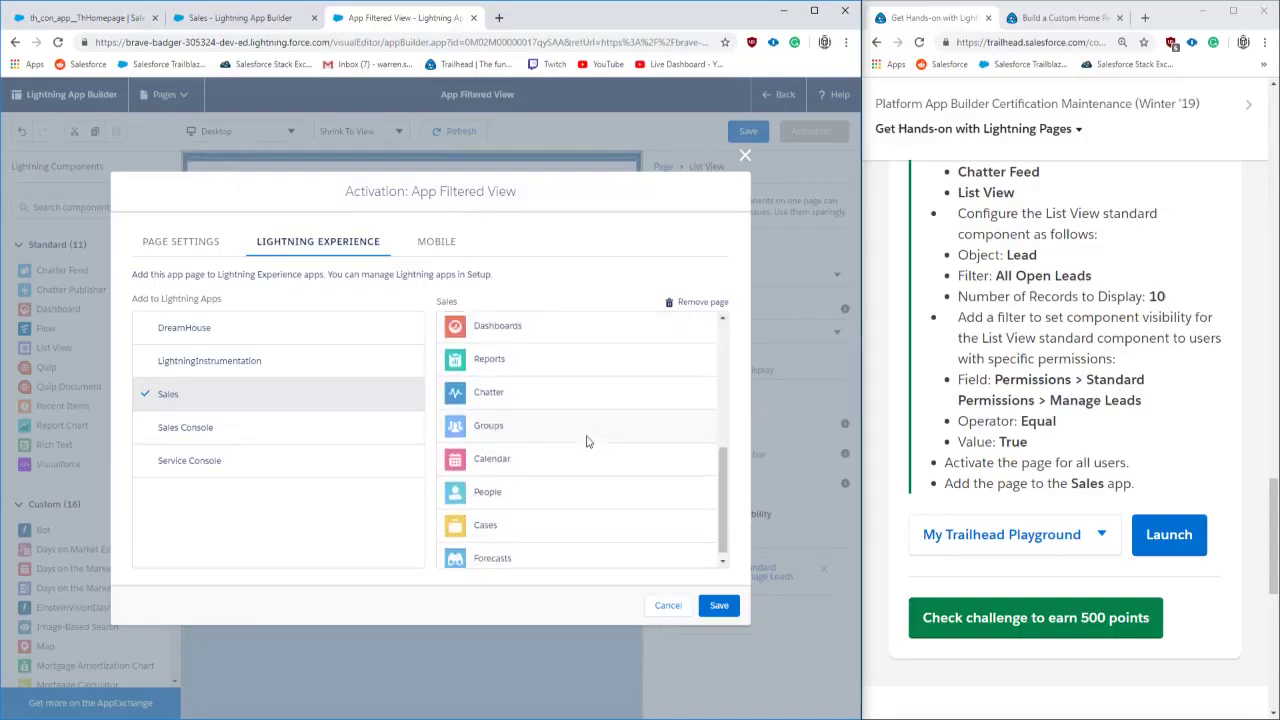
scroll(587, 441, "up", 3)
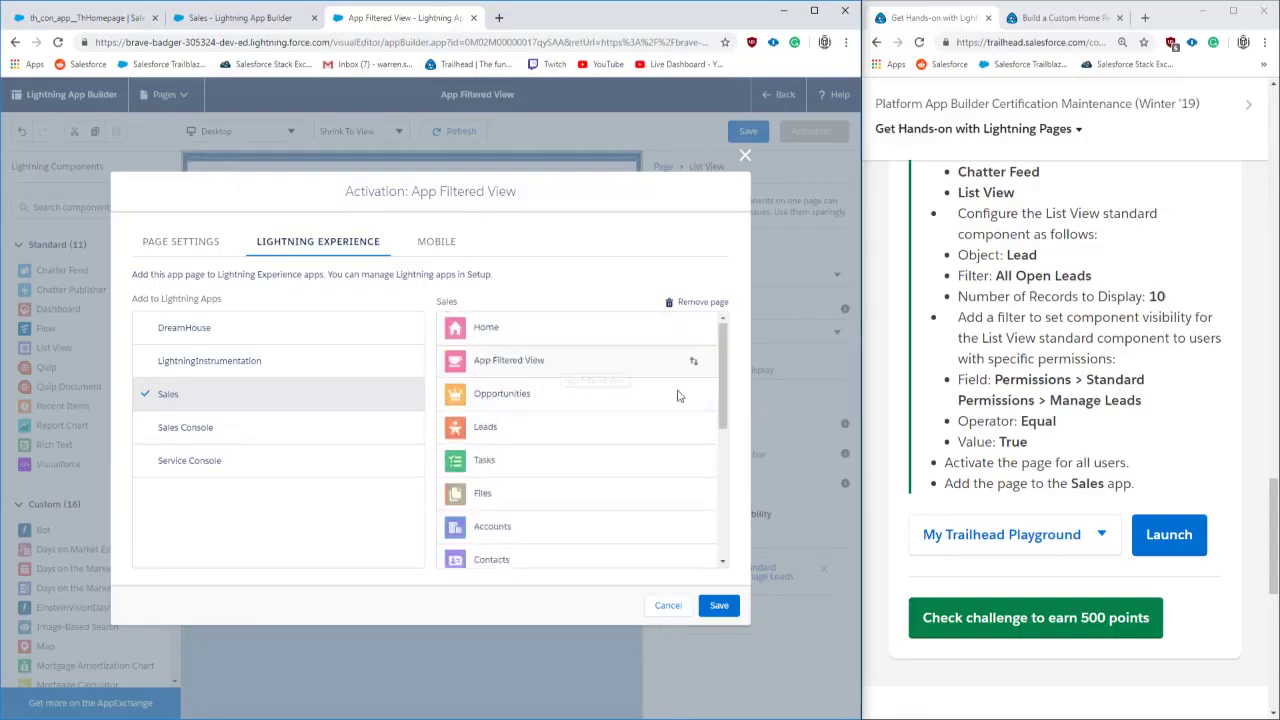
left_click(719, 606)
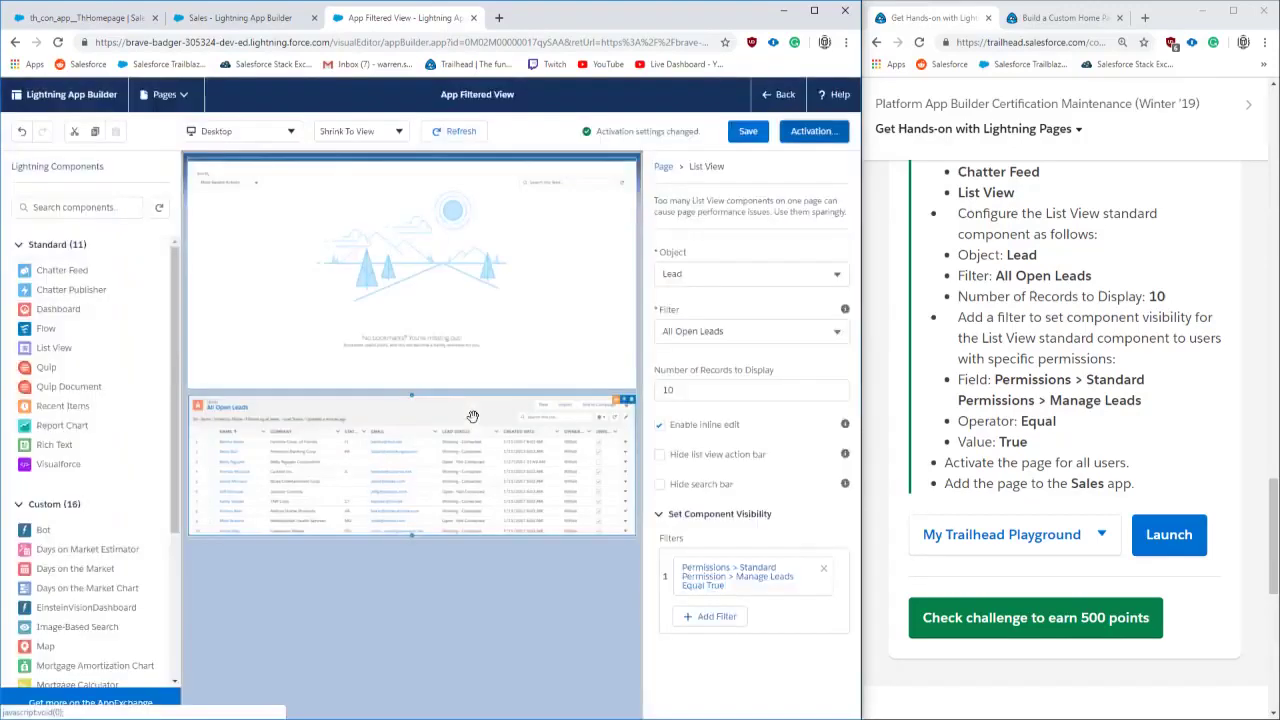
Reload the Sales app in the playground org and open the App Filtered View page there.
left_click(259, 24)
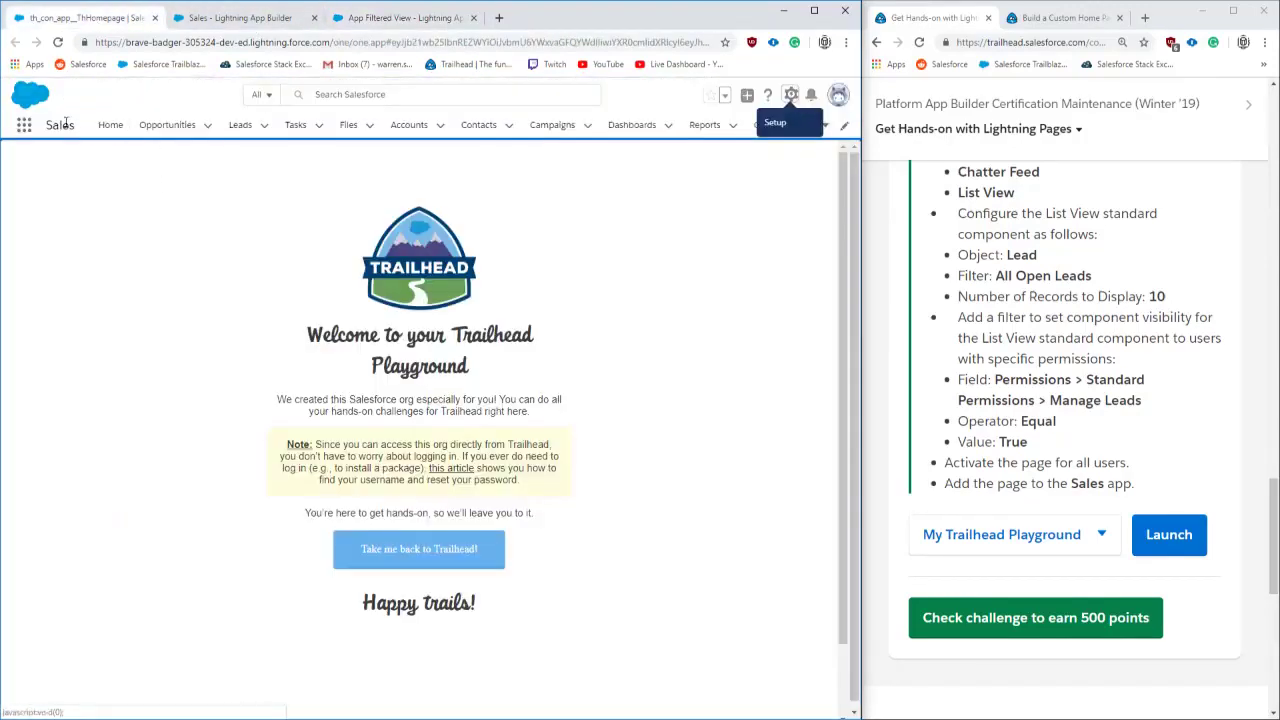
left_click(58, 42)
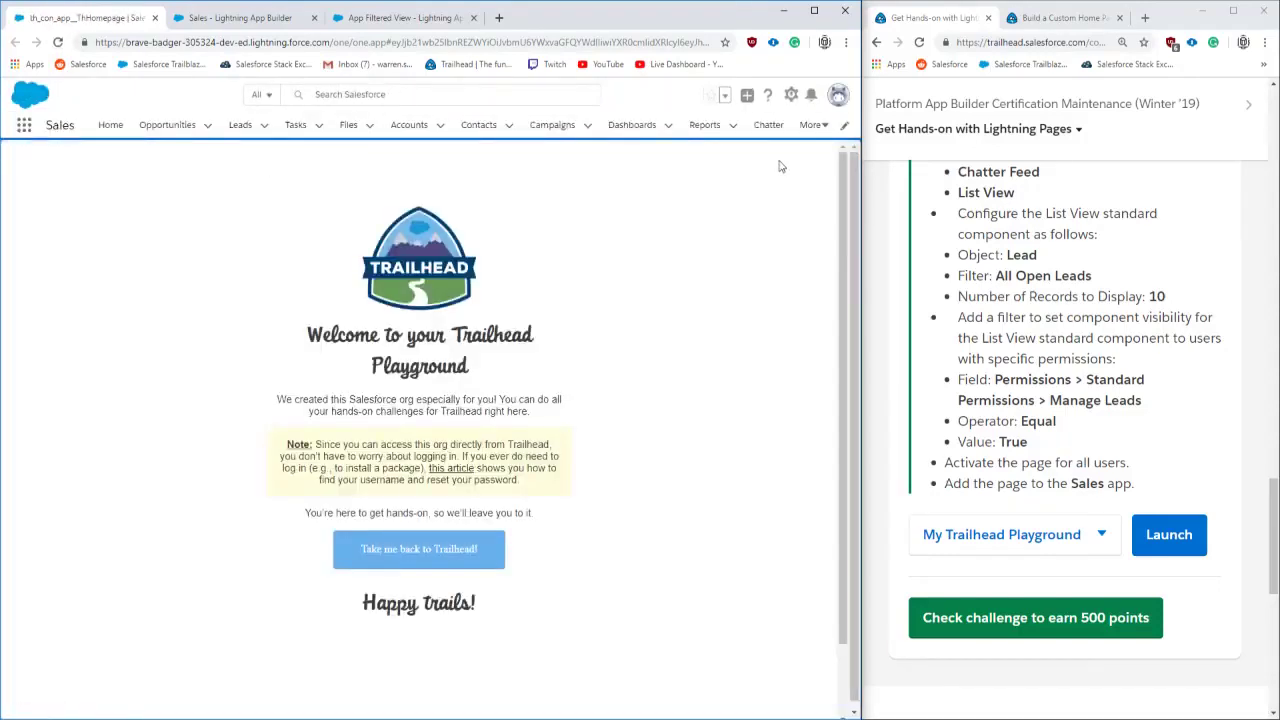
left_click(808, 125)
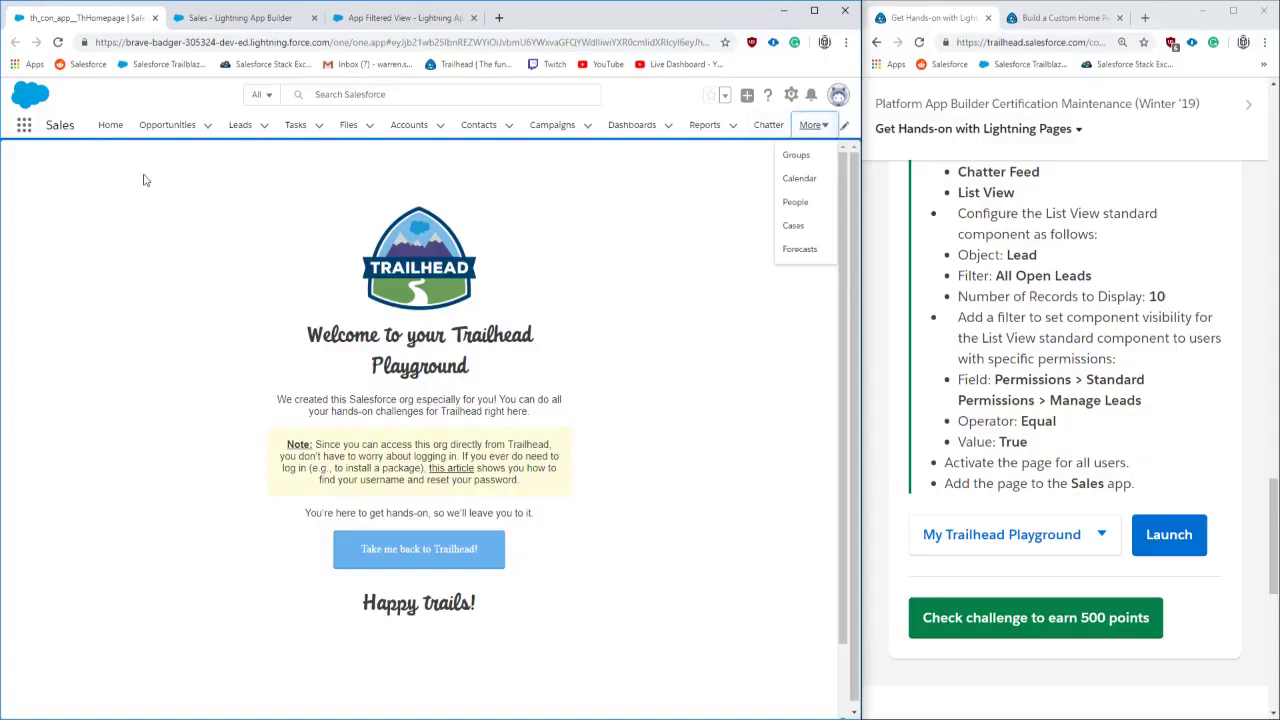
left_click(24, 125)
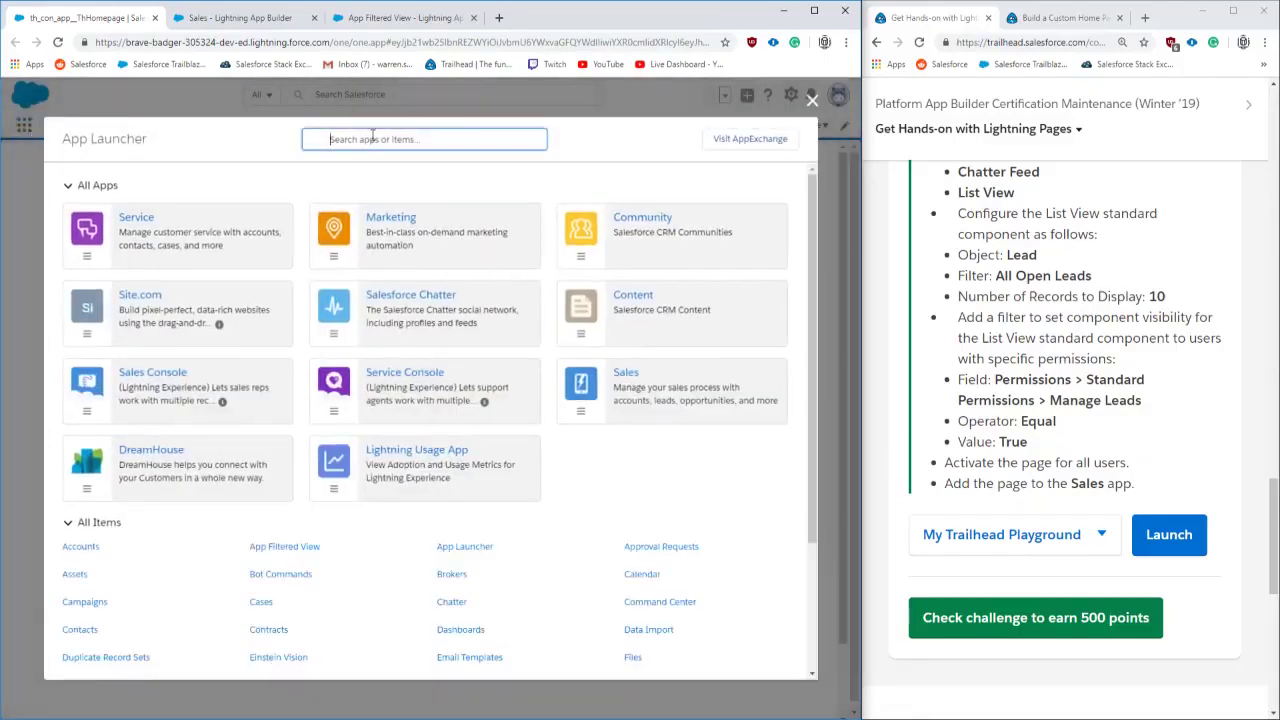
left_click(272, 546)
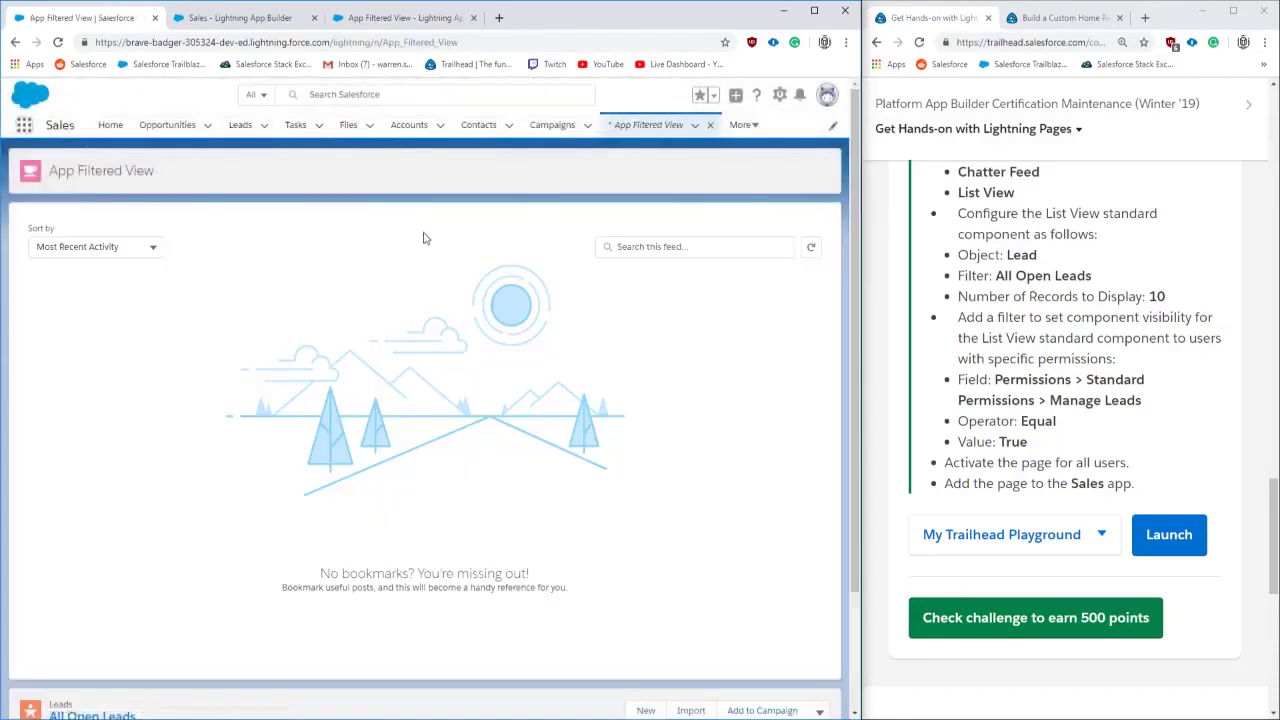
Review the page's Chatter feed and All Open Leads list against the challenge requirements and submit the challenge for checking.
scroll(263, 432, "down", 3)
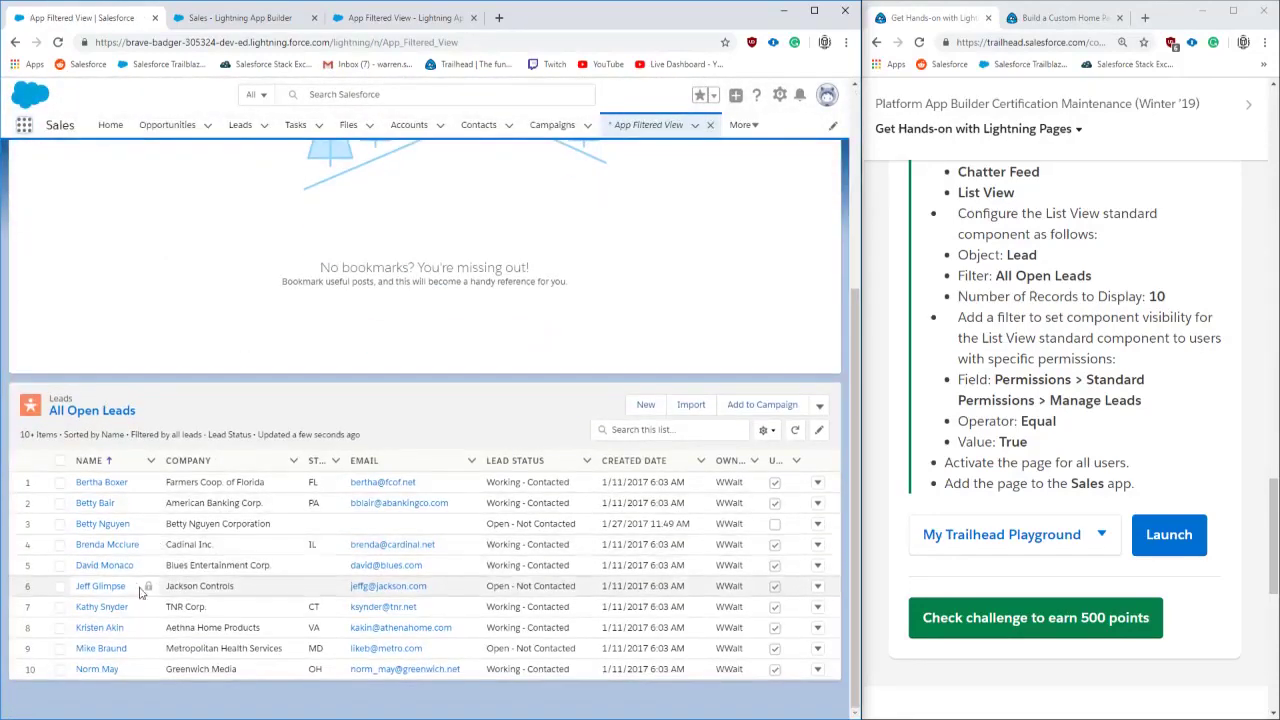
scroll(95, 483, "down", 2)
scroll(100, 550, "up", 5)
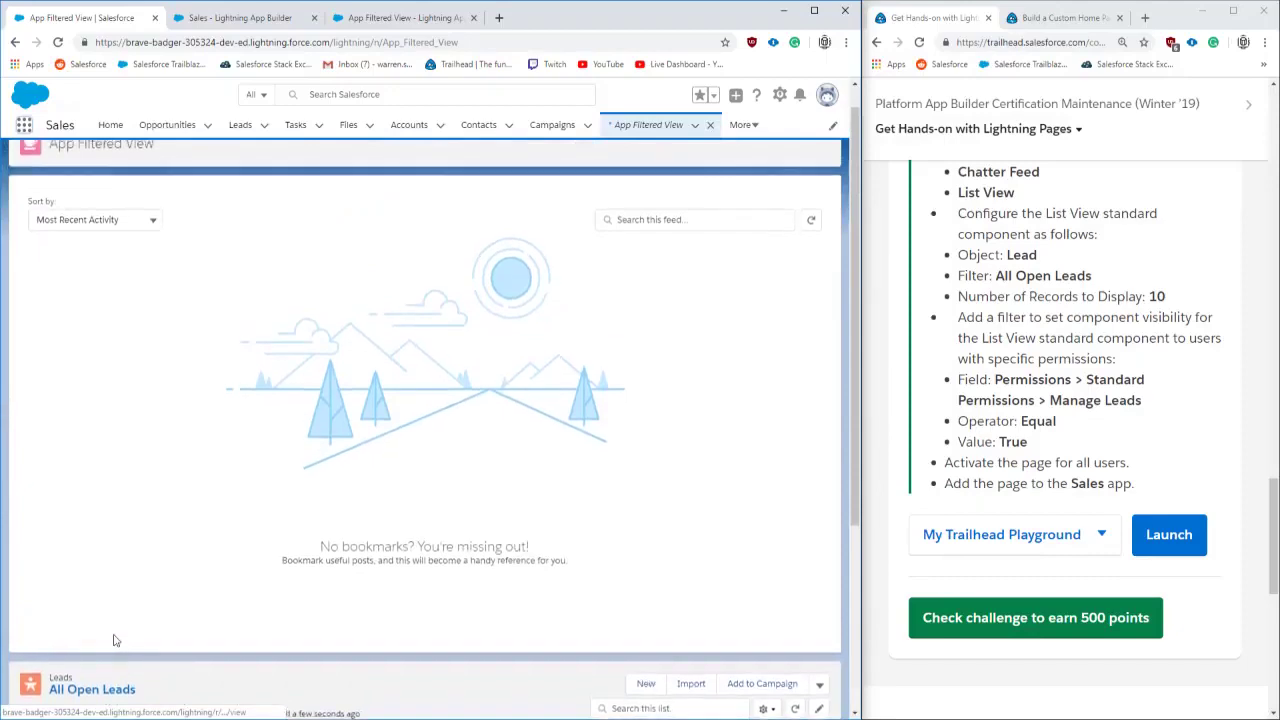
scroll(110, 625, "down", 3)
scroll(110, 625, "up", 3)
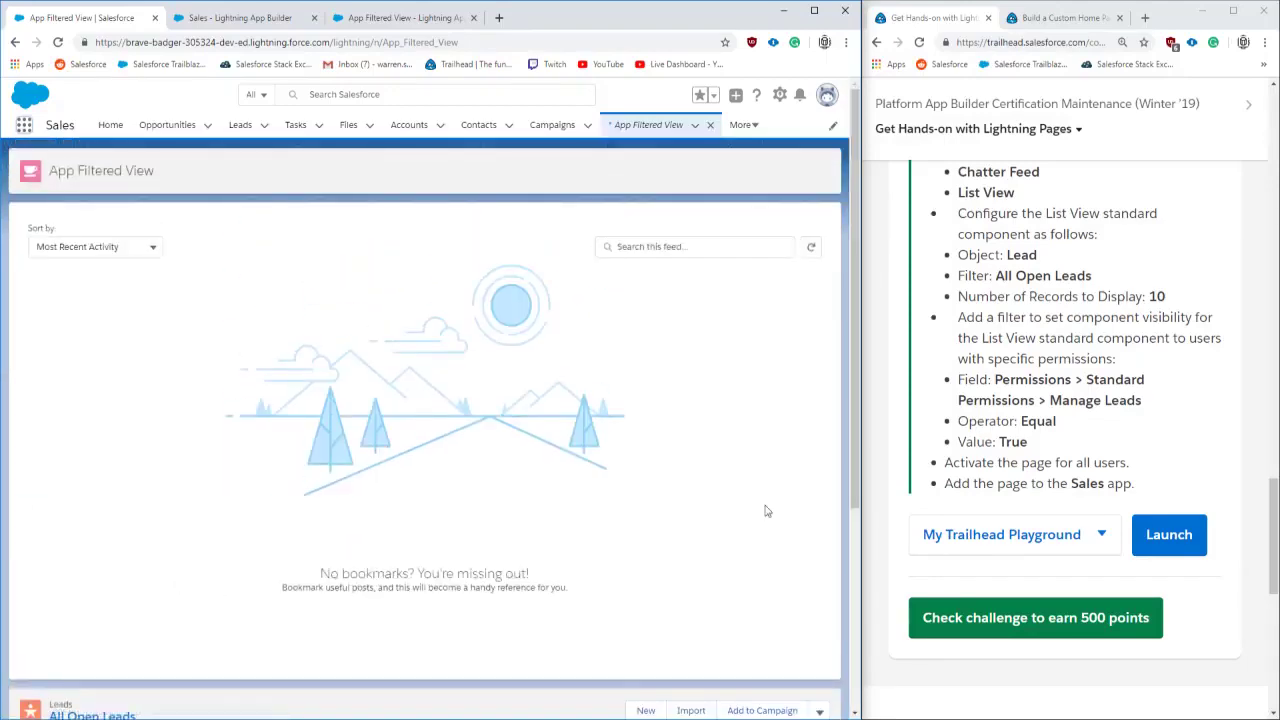
left_click_drag(995, 379, 1141, 400)
left_click(1036, 441)
scroll(548, 481, "down", 3)
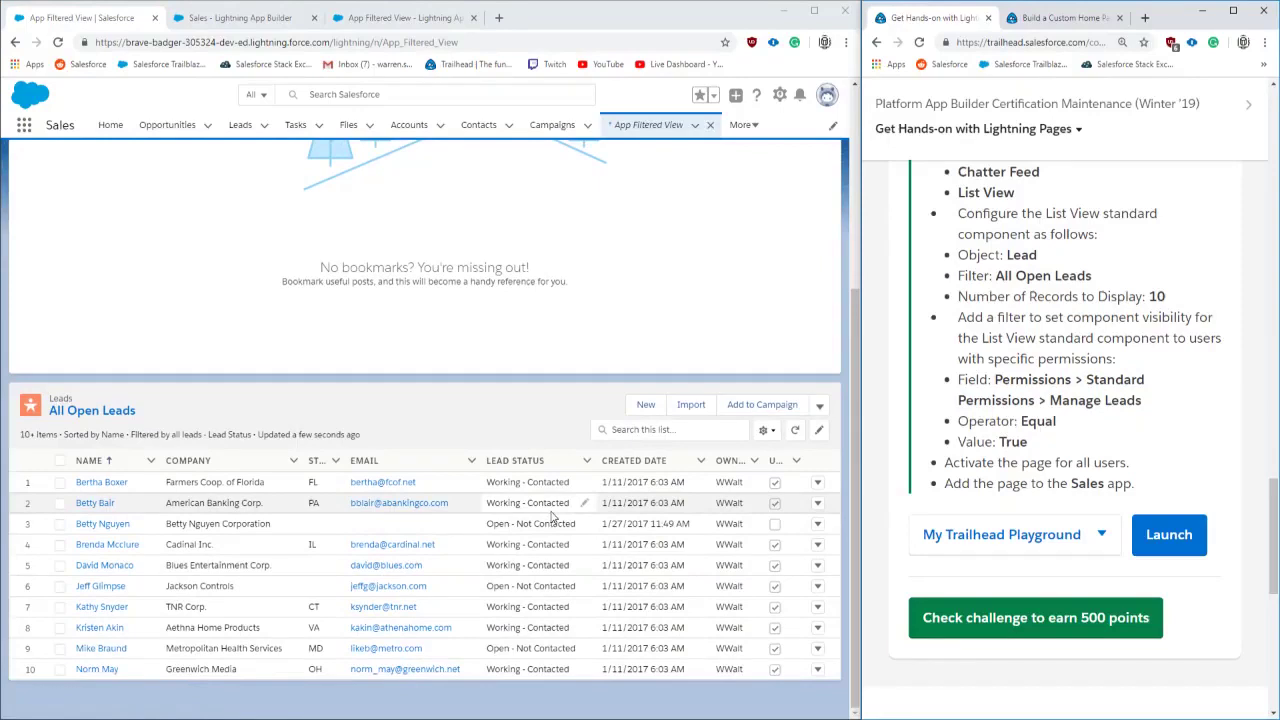
left_click(982, 617)
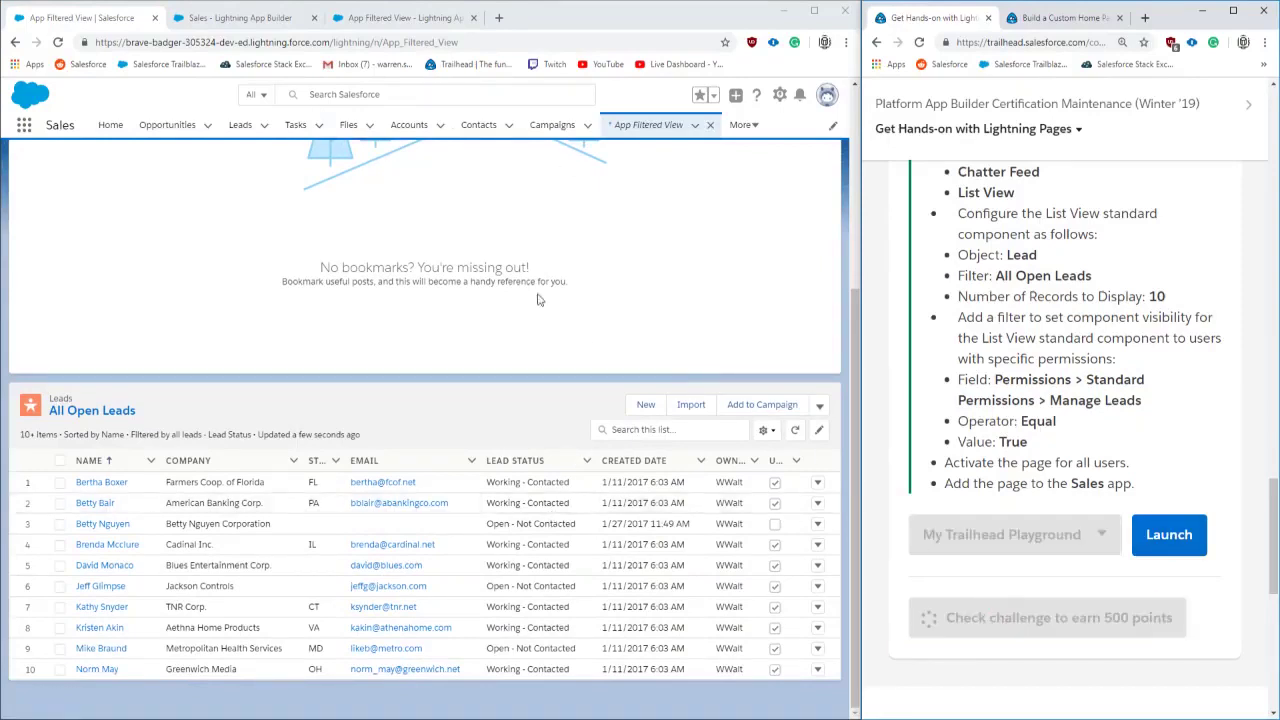